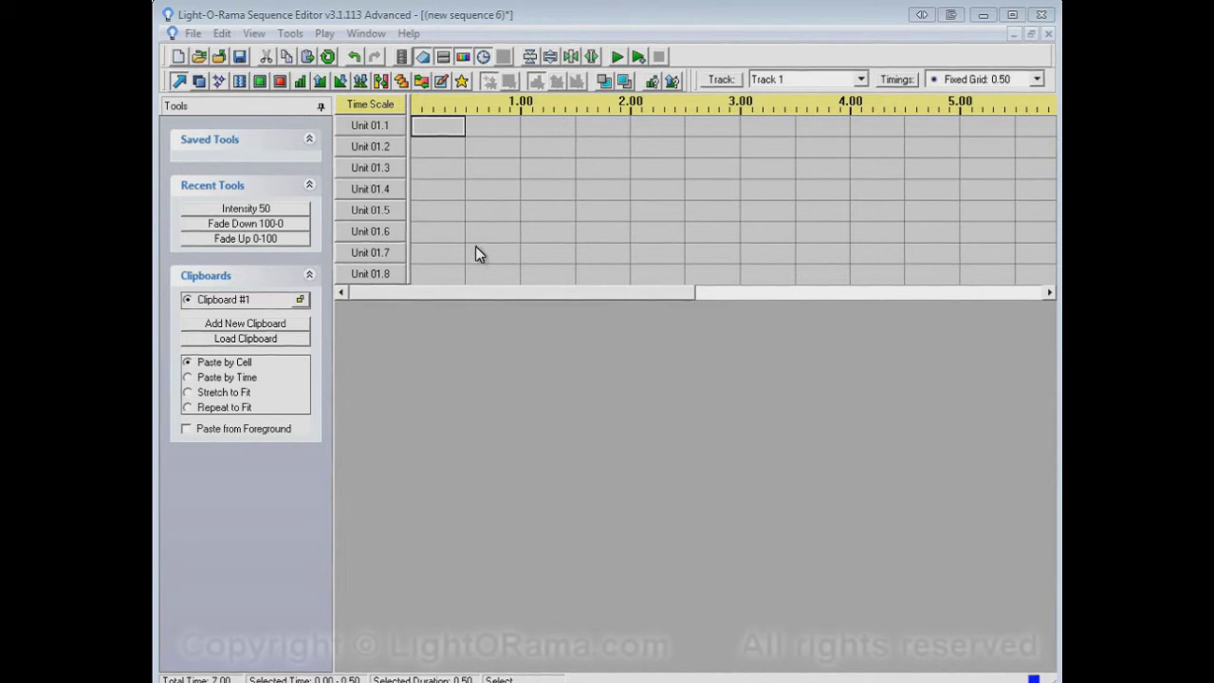
Apply a 0% to 100% fade up to Units 01.1 through 01.4 from 0.00 to 3.00, and play the sequence to preview it
click(321, 84)
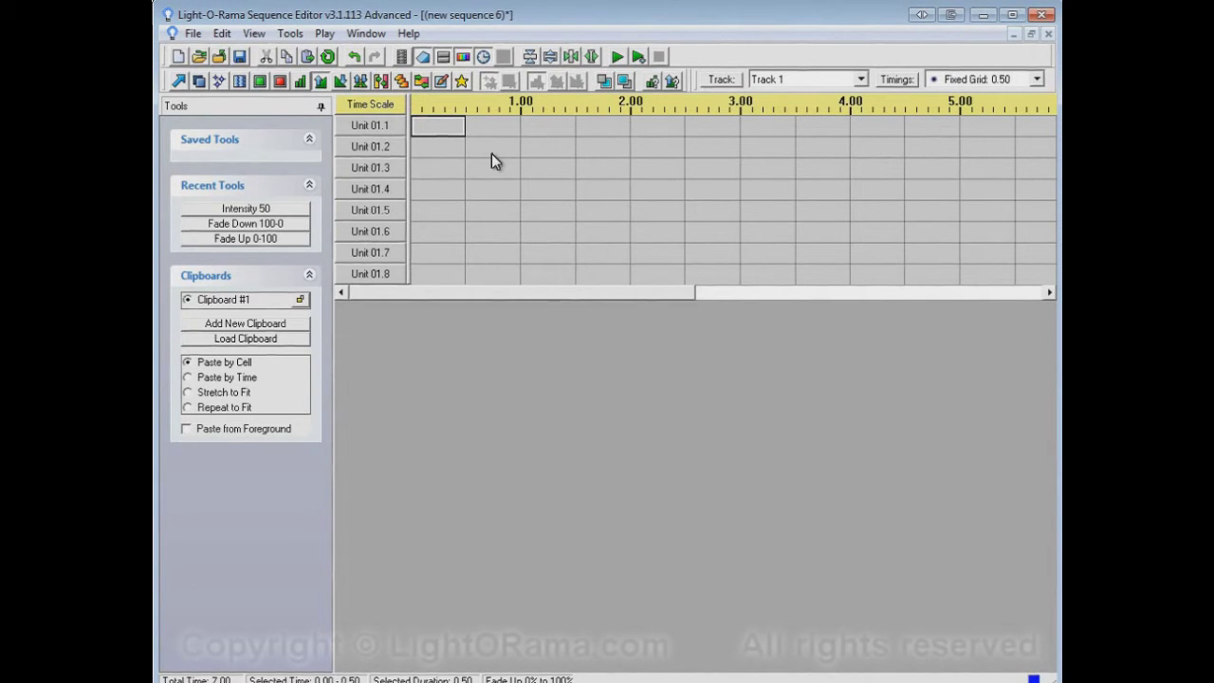
drag(451, 157, 715, 183)
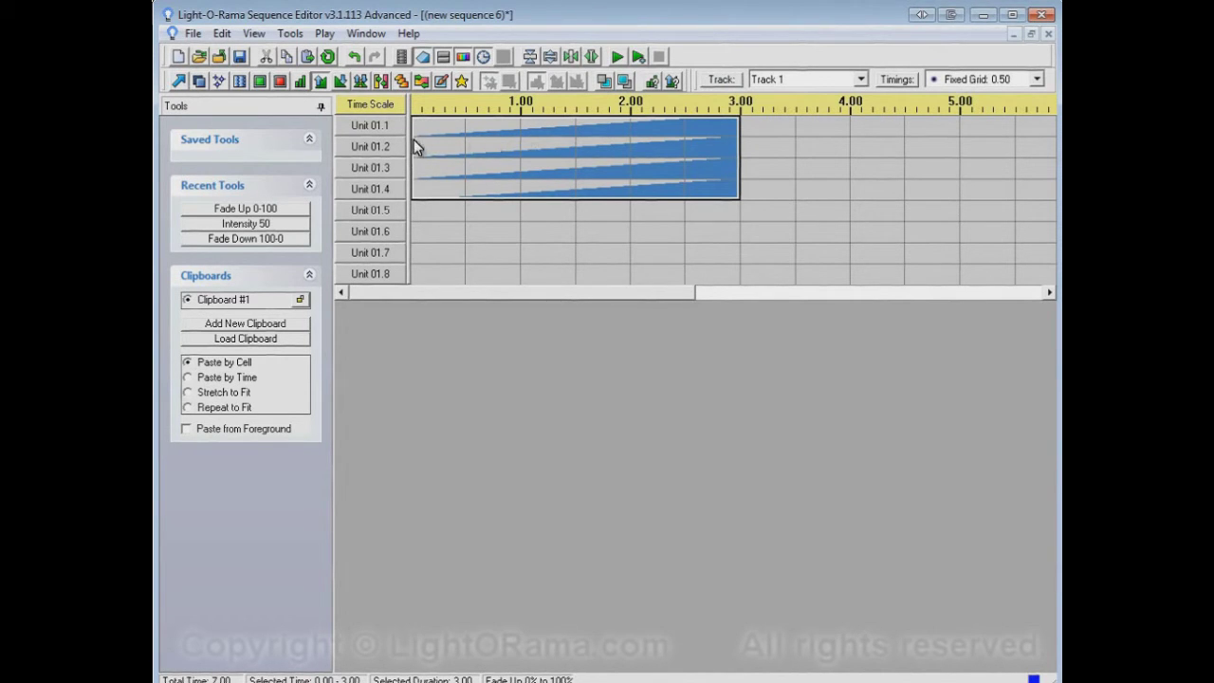
mouse_move(416, 136)
click(615, 57)
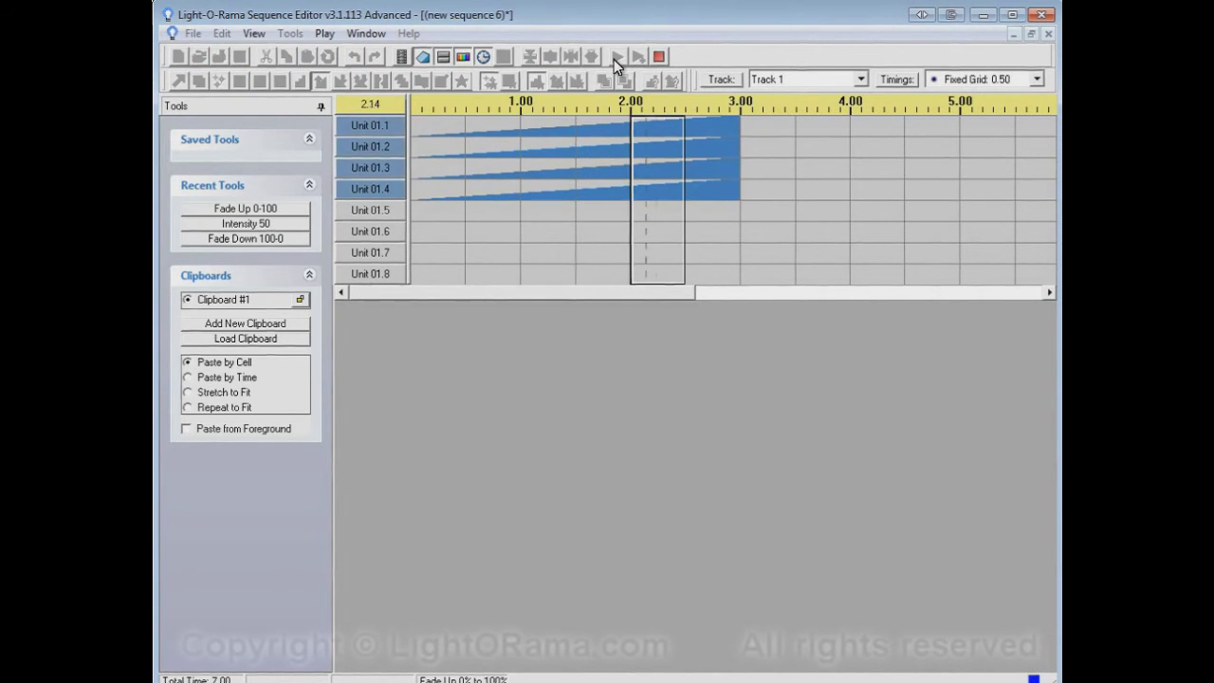
click(660, 58)
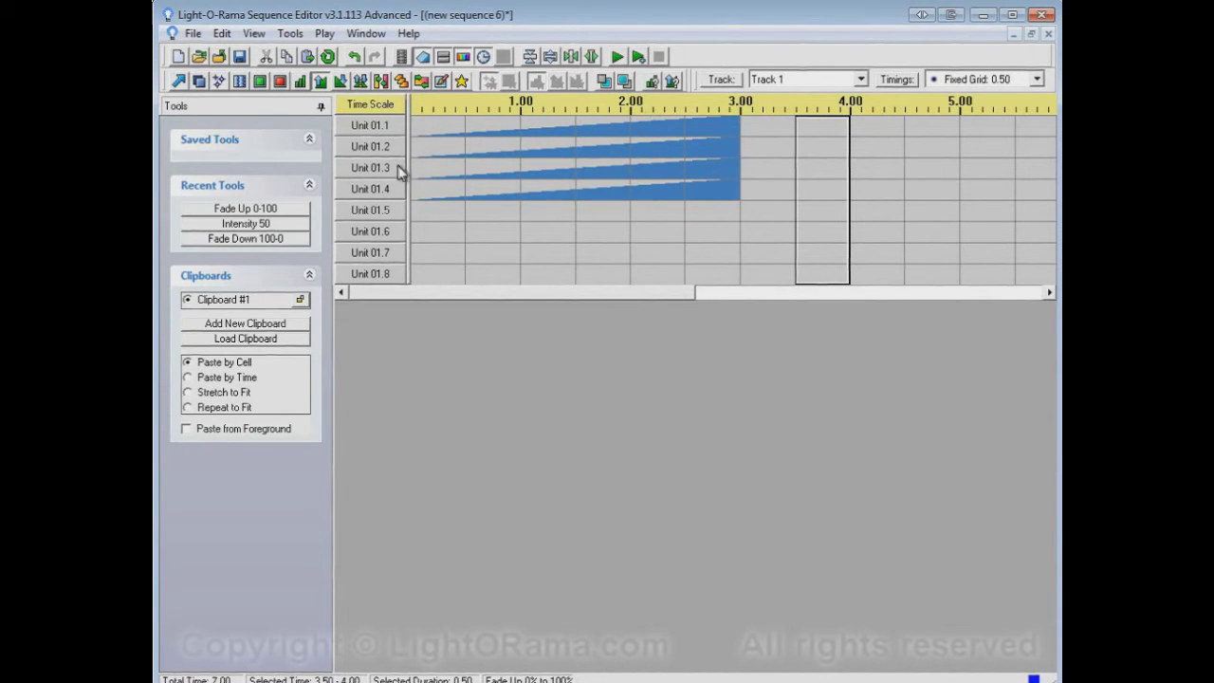
click(618, 57)
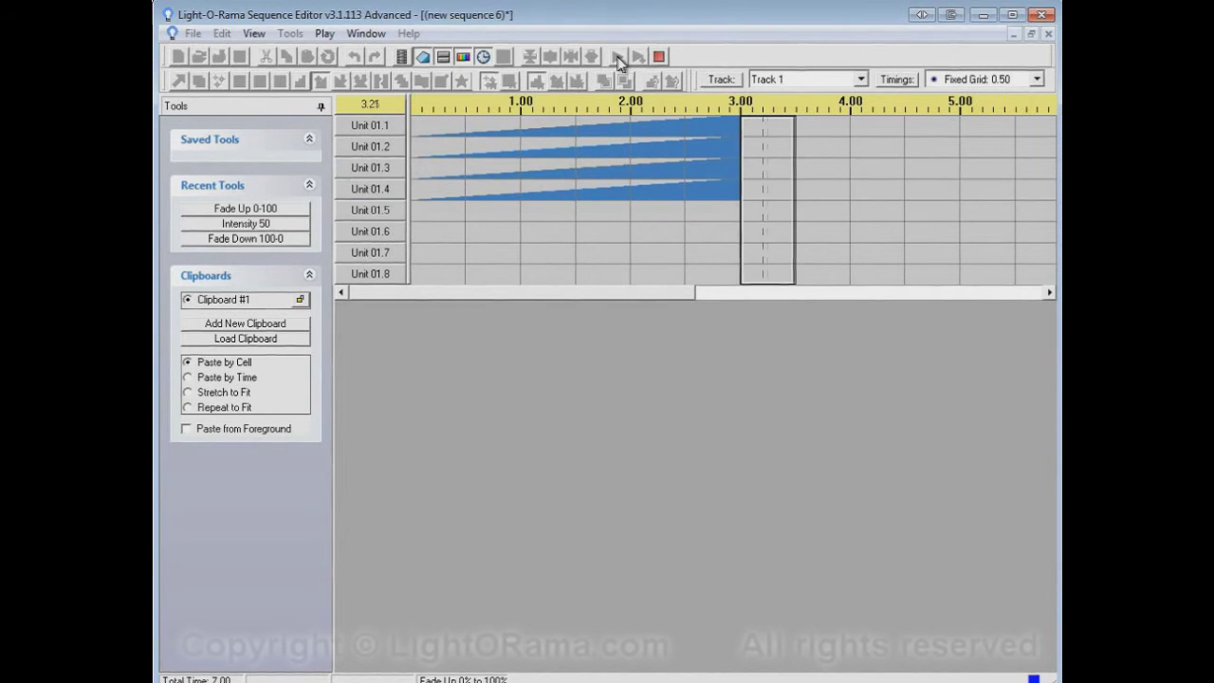
Apply a 100% to 0% fade down to Units 01.1 through 01.4 from 3.00 to 5.00, and preview the playback
click(340, 81)
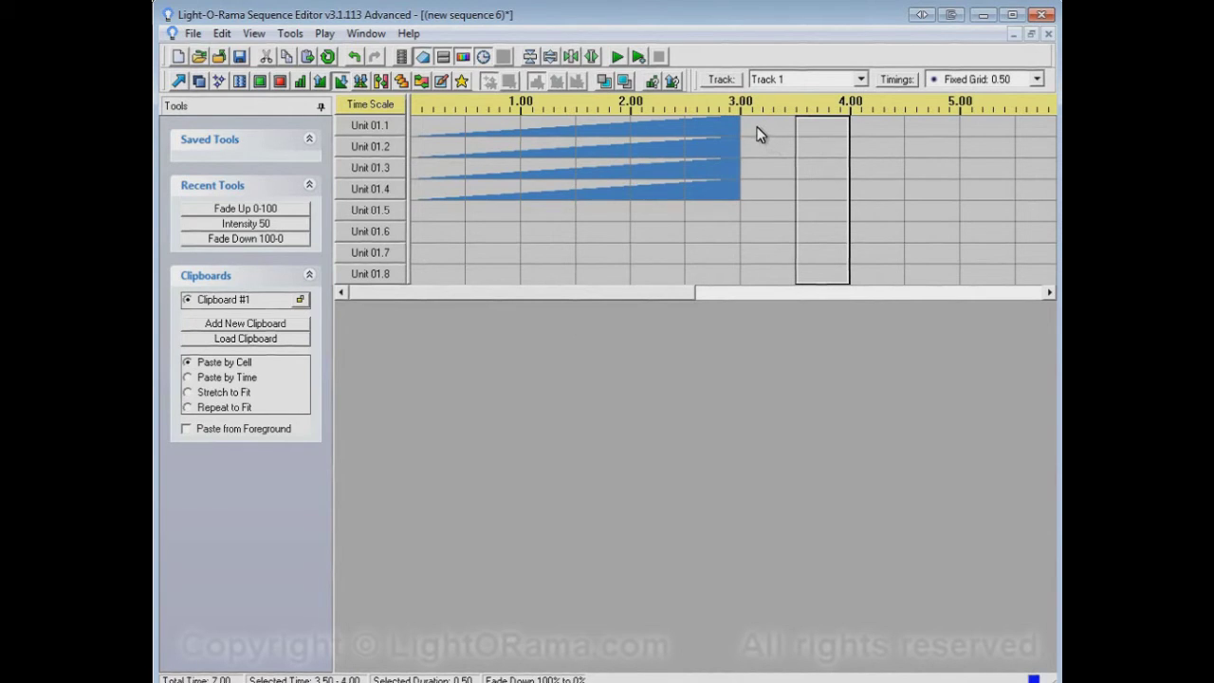
drag(763, 126, 924, 196)
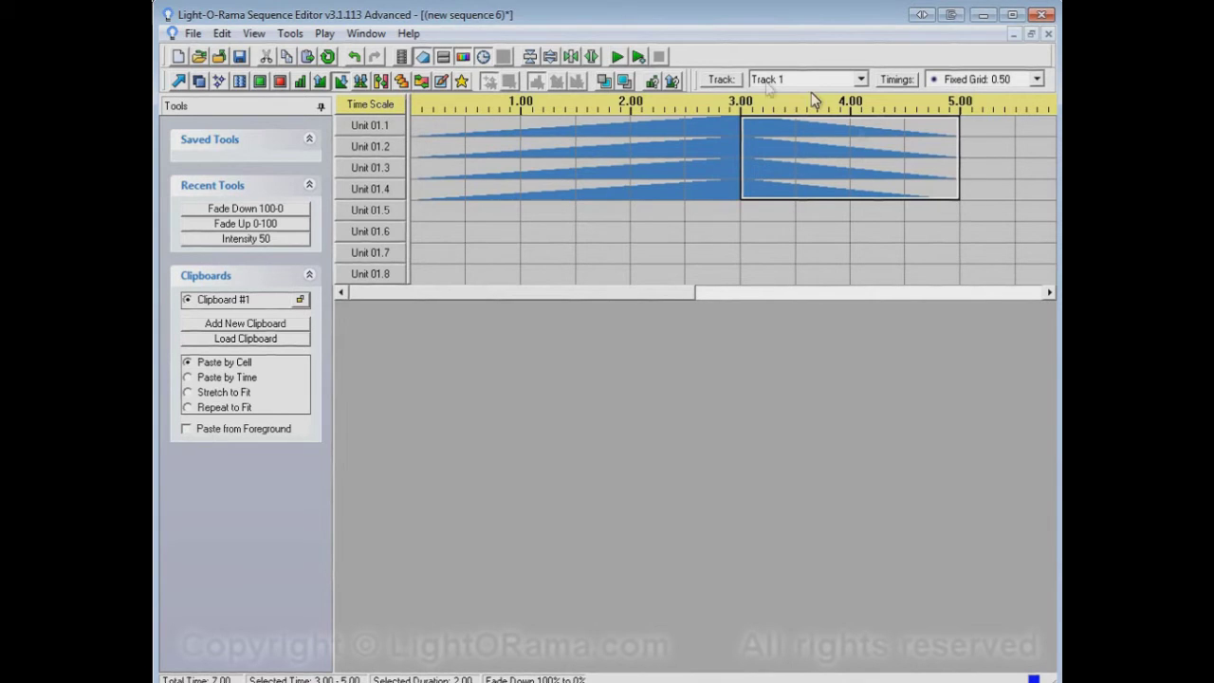
click(616, 59)
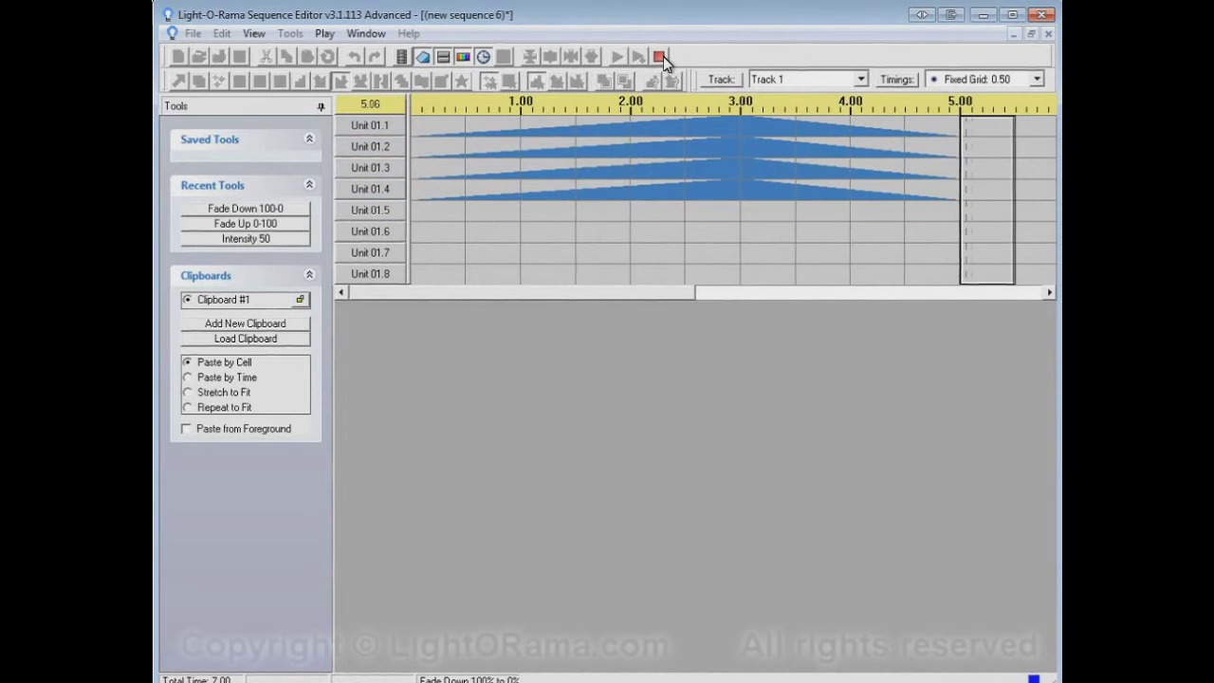
click(661, 57)
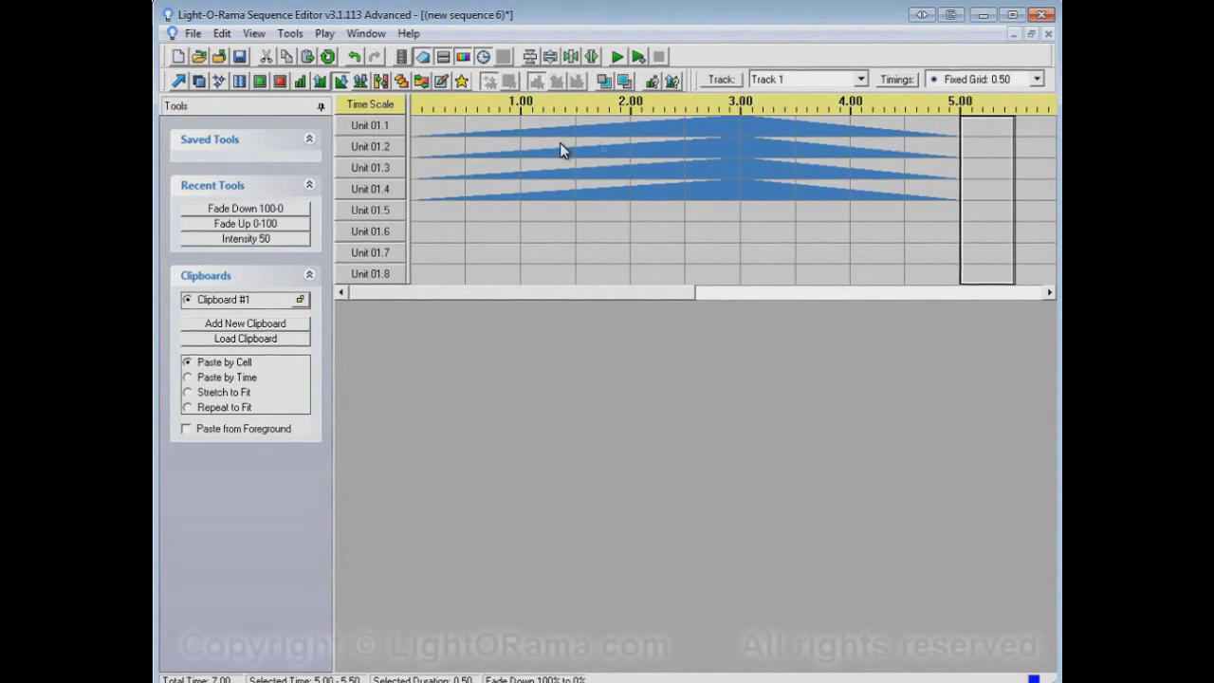
Turn on Units 01.1 through 01.4 from 0.00 to 5.00 and play the sequence to check them
click(262, 83)
drag(437, 133, 925, 194)
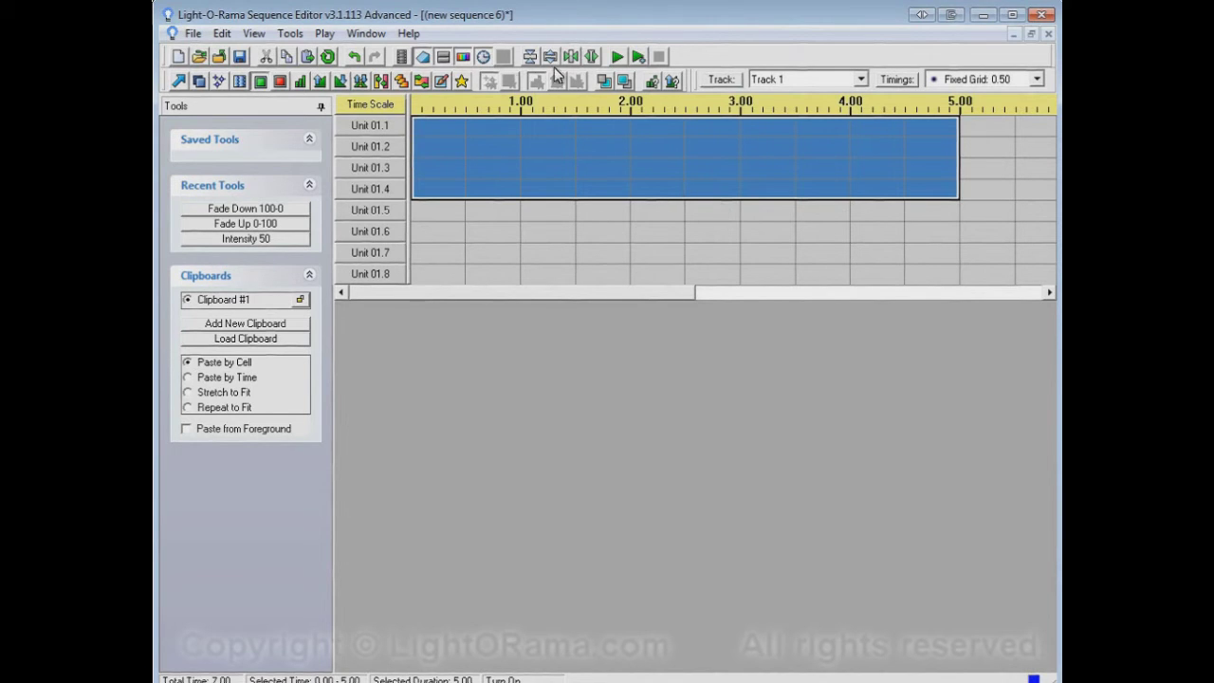
click(617, 57)
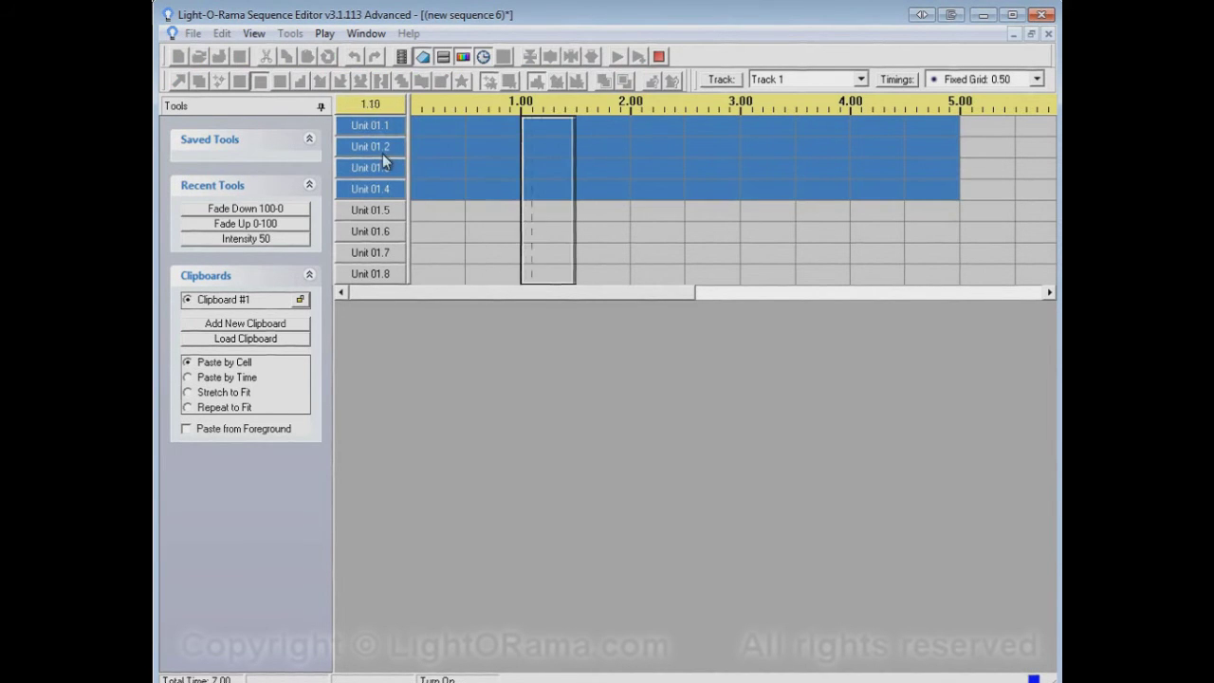
click(659, 57)
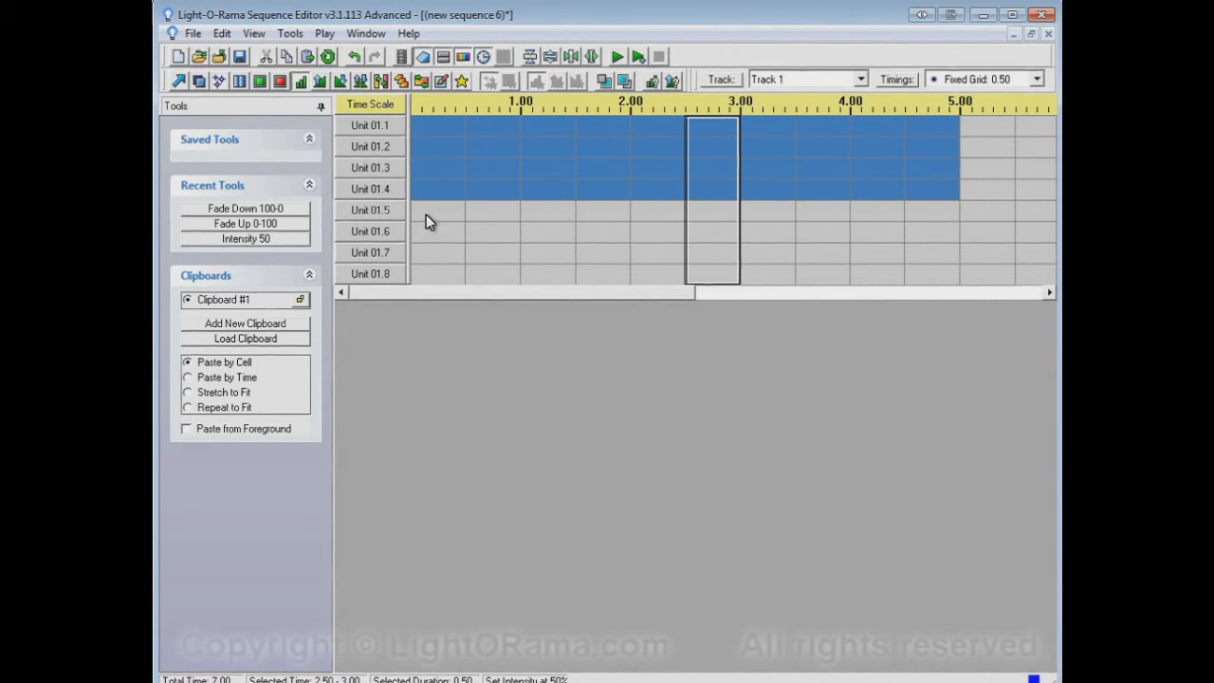
Set Units 01.5 through 01.8 to 50% intensity from 0.00 to 5.00 and play the sequence for comparison
drag(426, 212, 943, 279)
key(i)
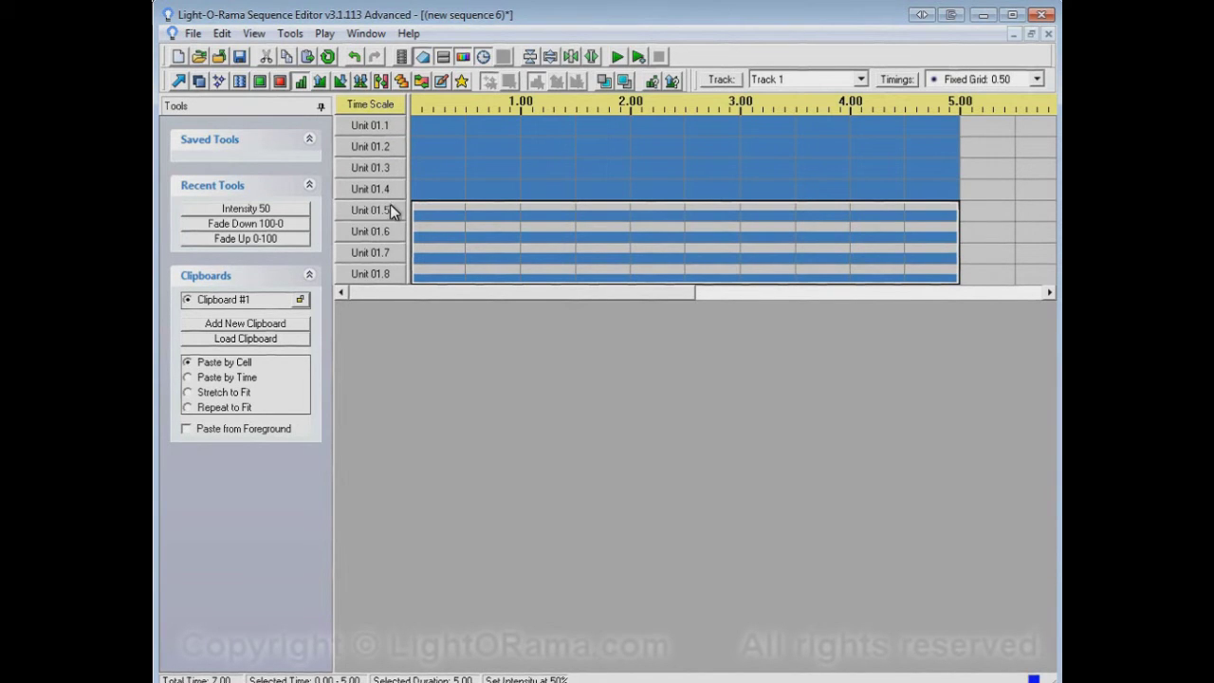
click(617, 57)
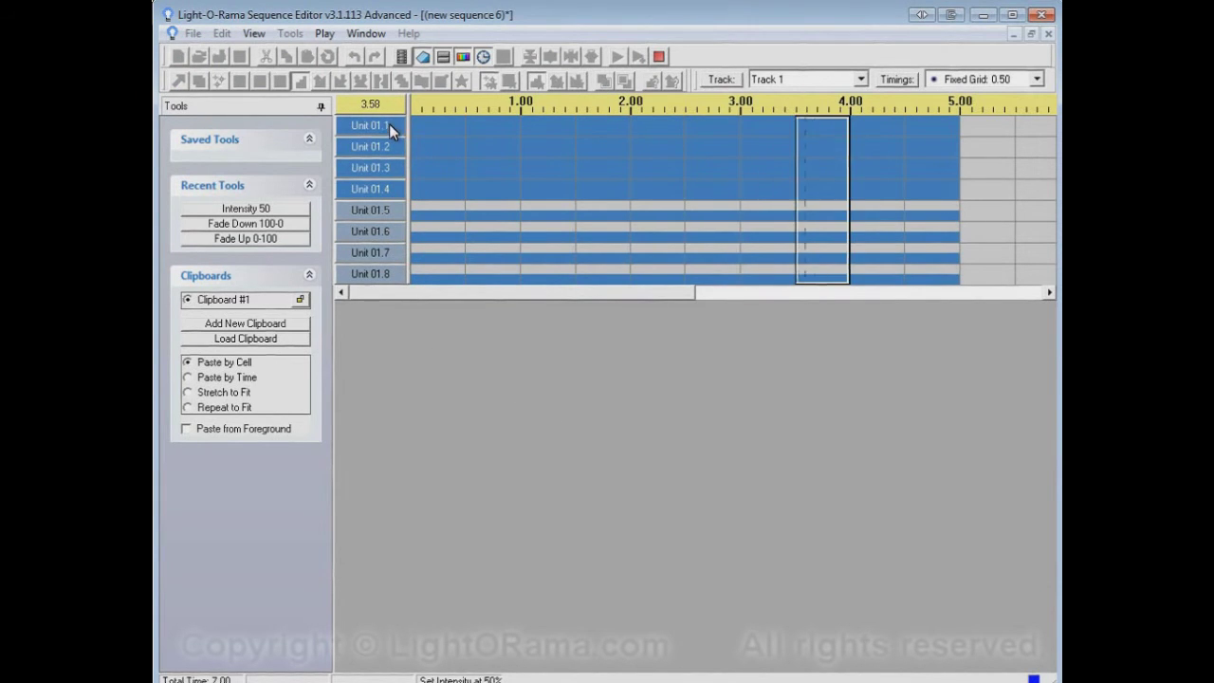
click(656, 57)
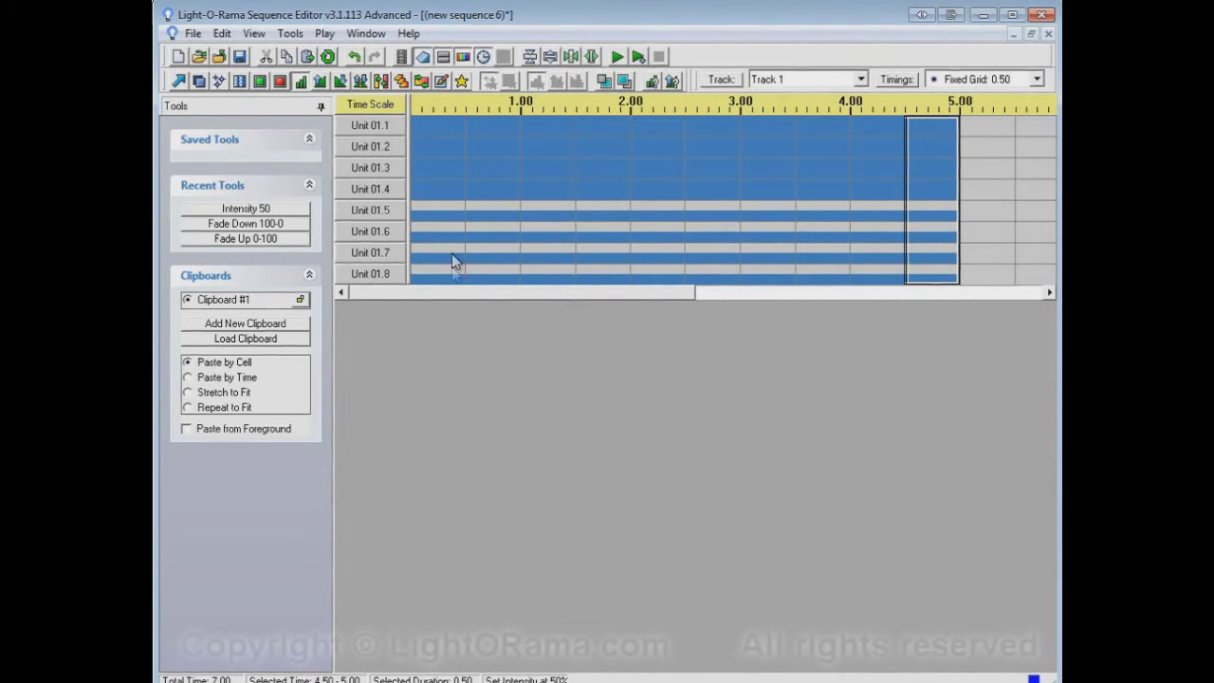
Turn off all eight units from 0.00 to 5.00, and set Unit 01.1 to 50% intensity from 0.00 to 2.00
click(281, 82)
drag(420, 138, 942, 277)
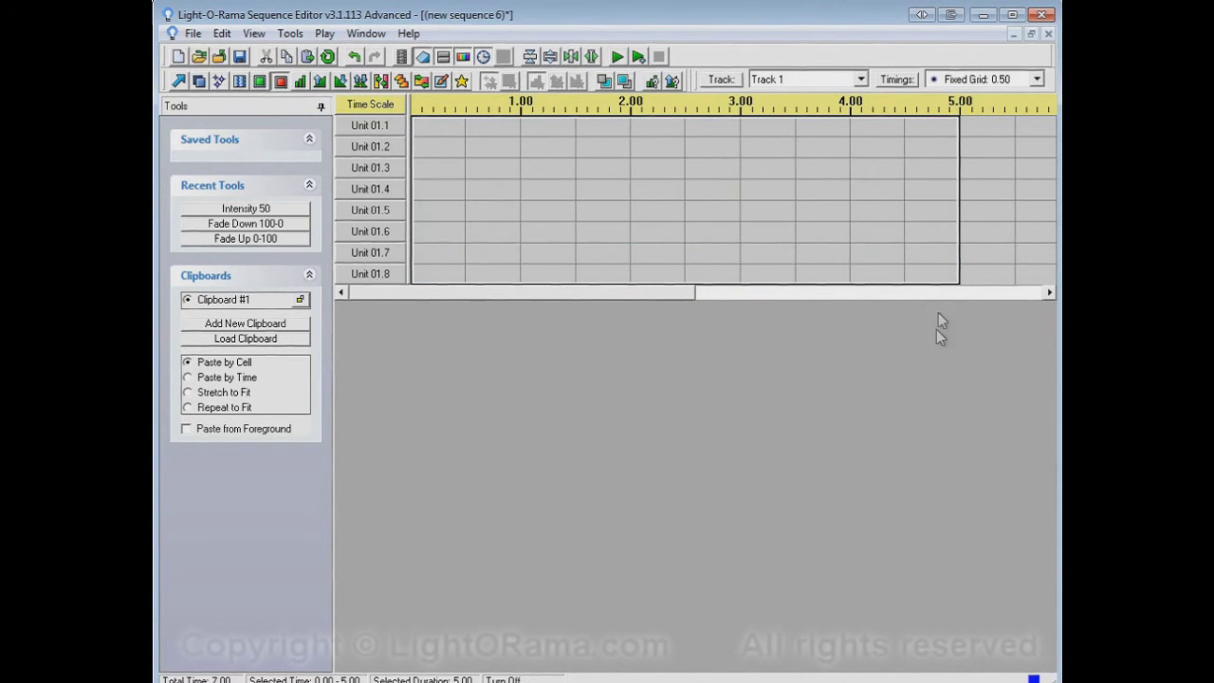
click(304, 83)
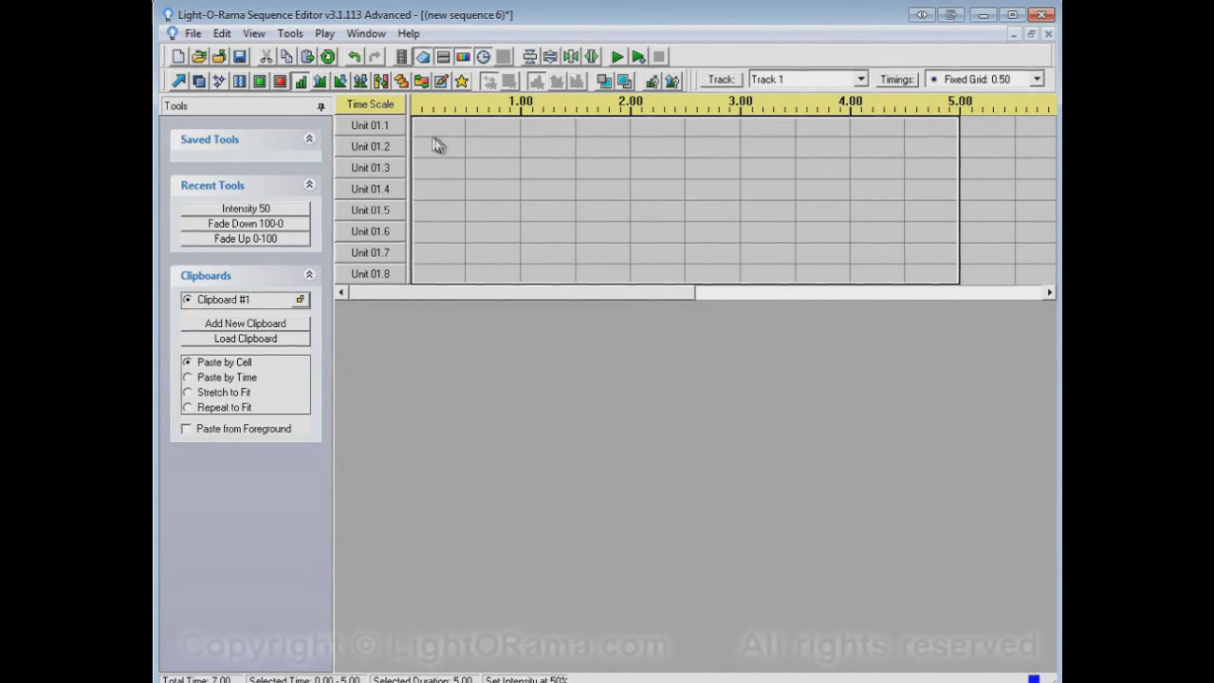
drag(437, 134, 605, 130)
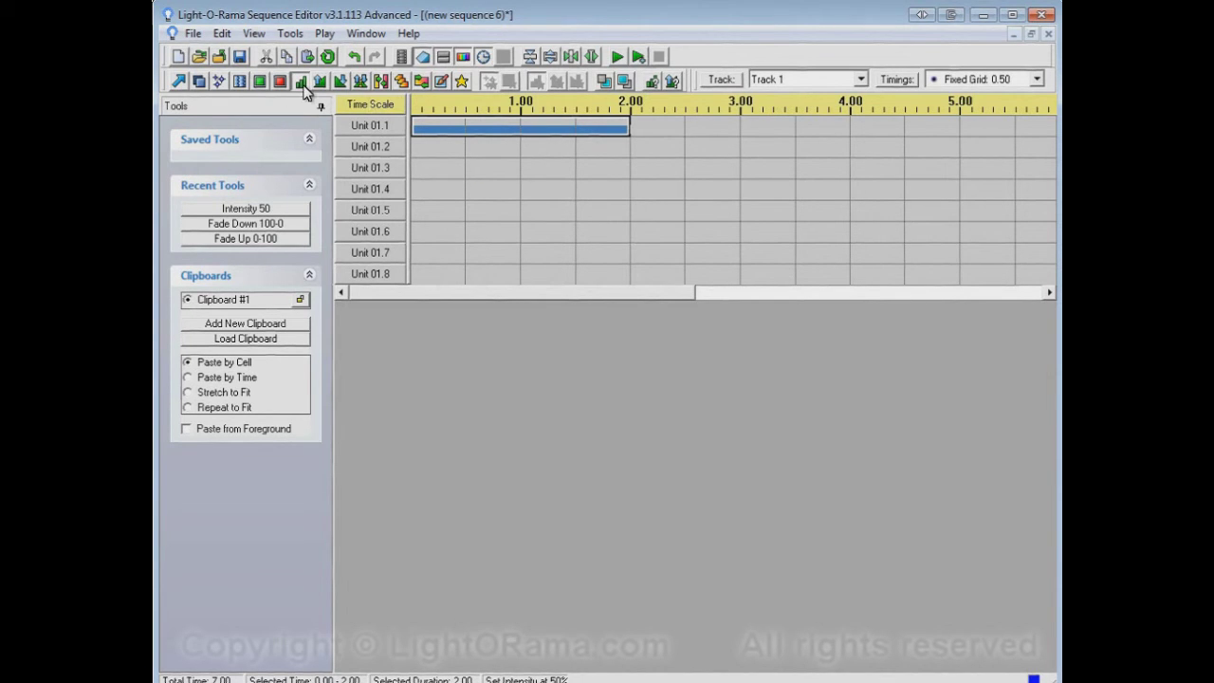
Use the Intensity Tool options to set Unit 01.1 to 70% intensity from 2.00 to 3.00
click(653, 82)
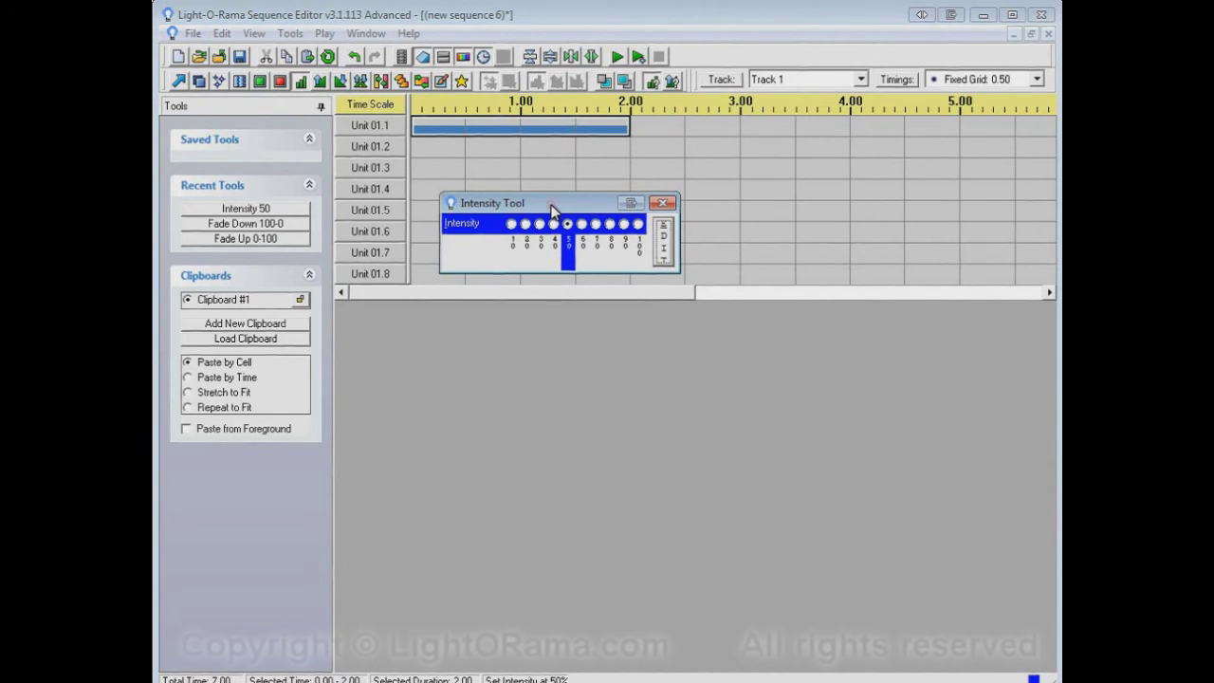
drag(552, 208, 542, 333)
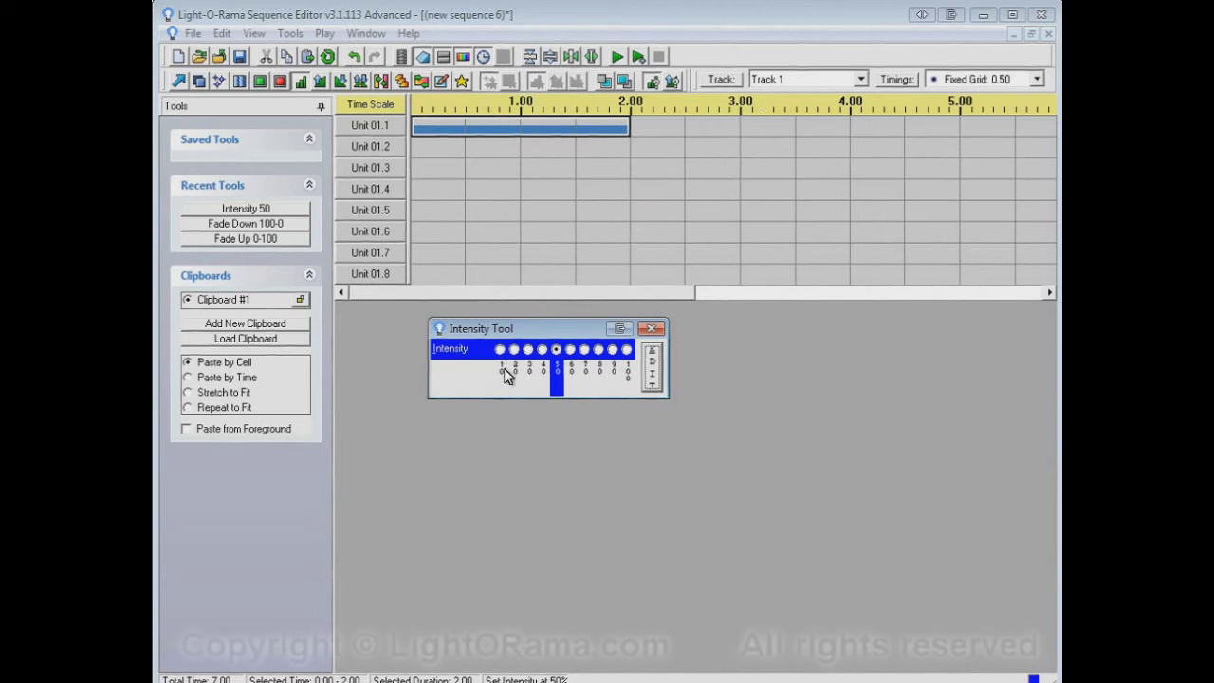
click(585, 349)
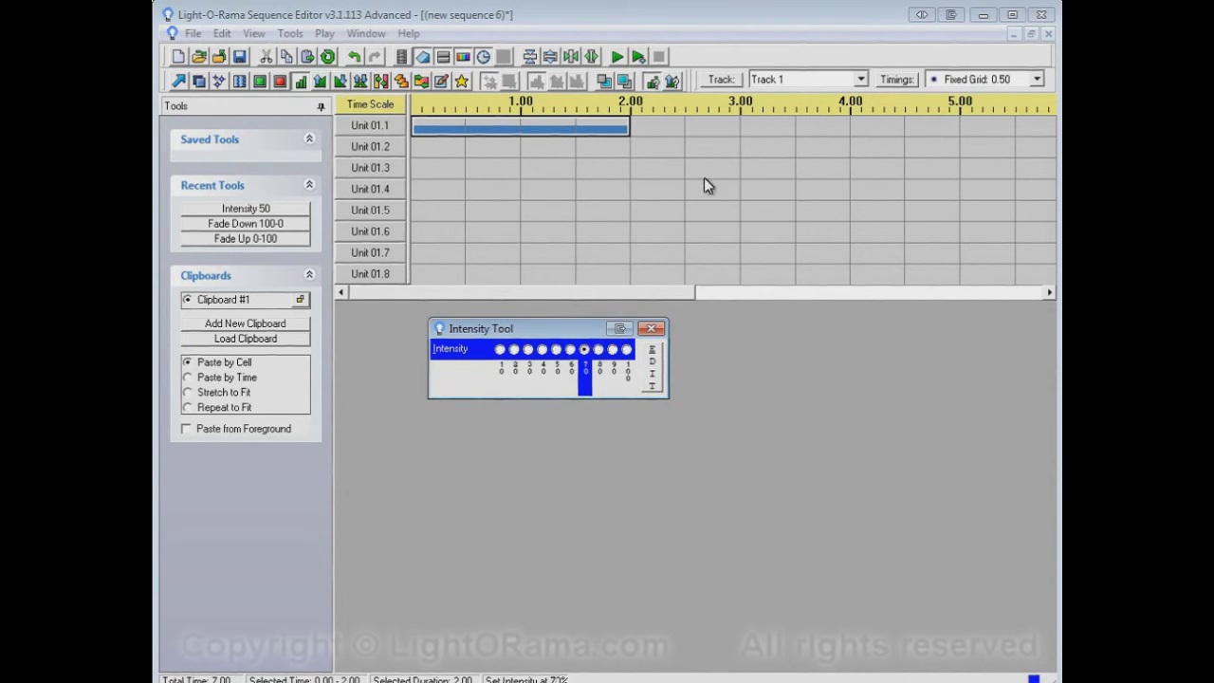
drag(636, 127, 730, 131)
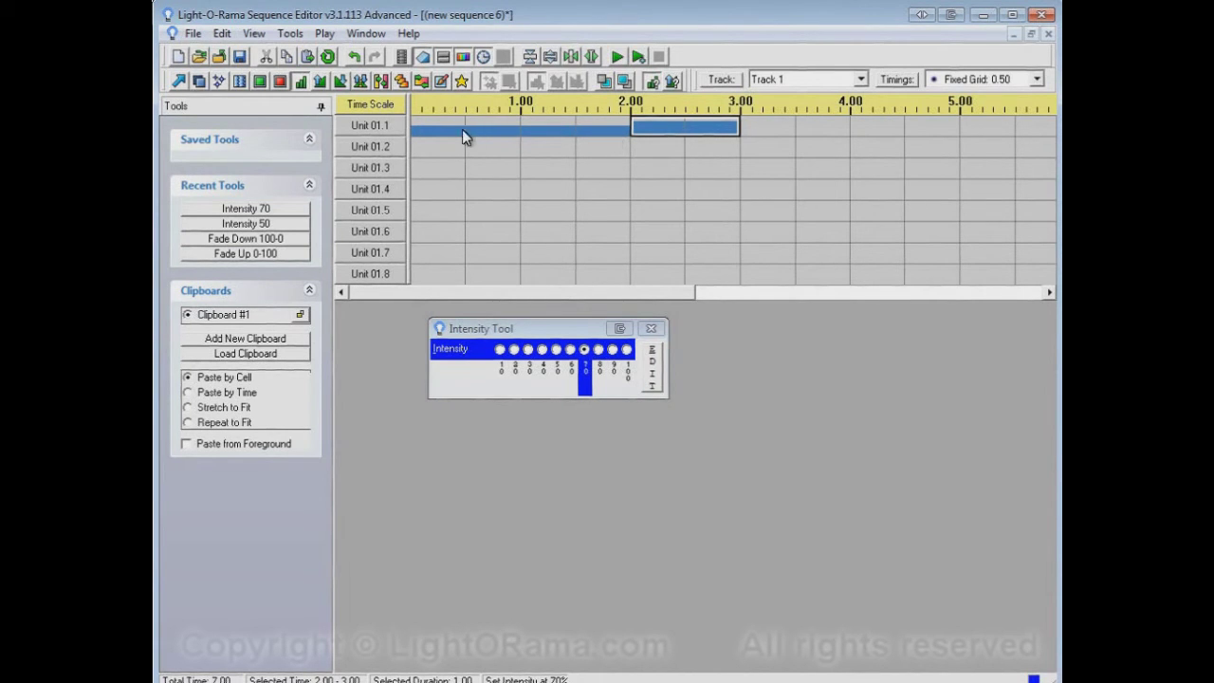
Set Unit 01.1 to 30% intensity from 3.00 to 4.50 and play the sequence to preview the levels
click(528, 349)
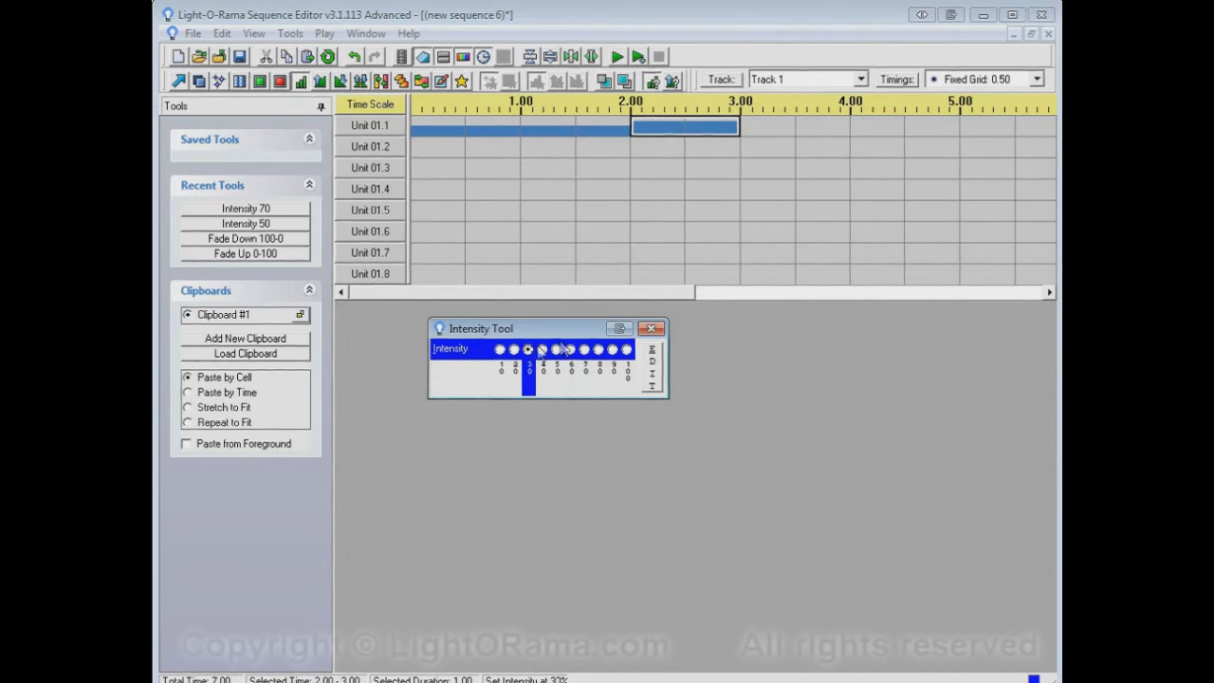
drag(767, 133, 873, 141)
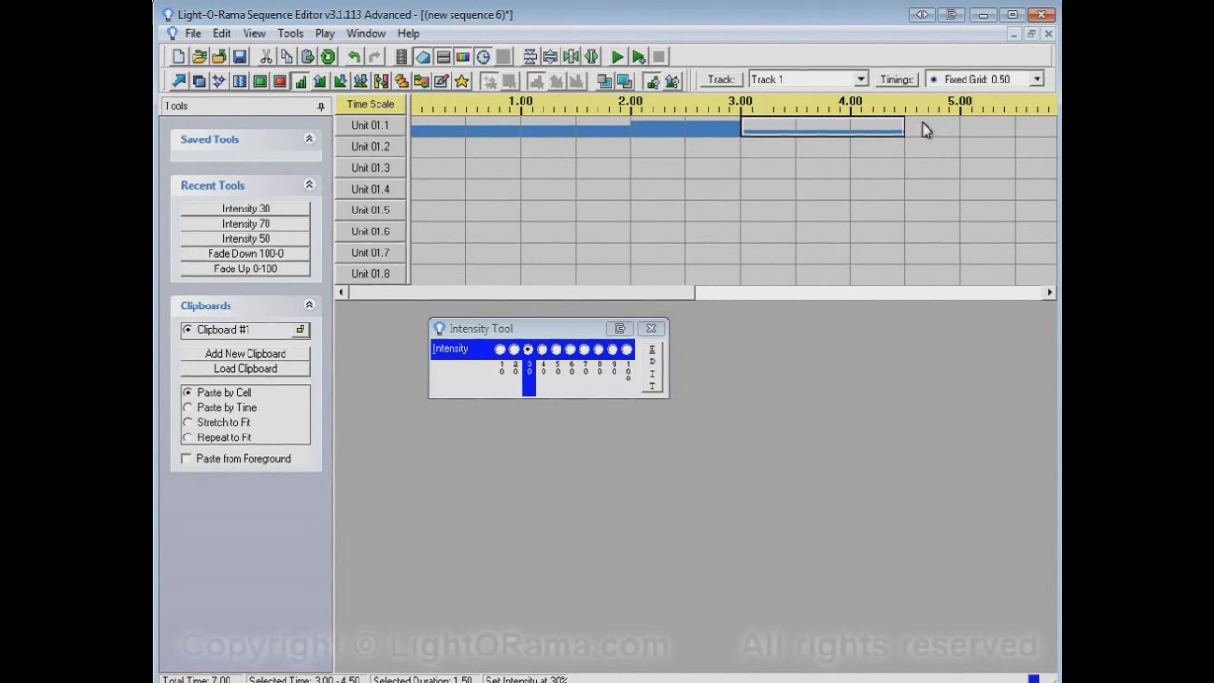
click(618, 57)
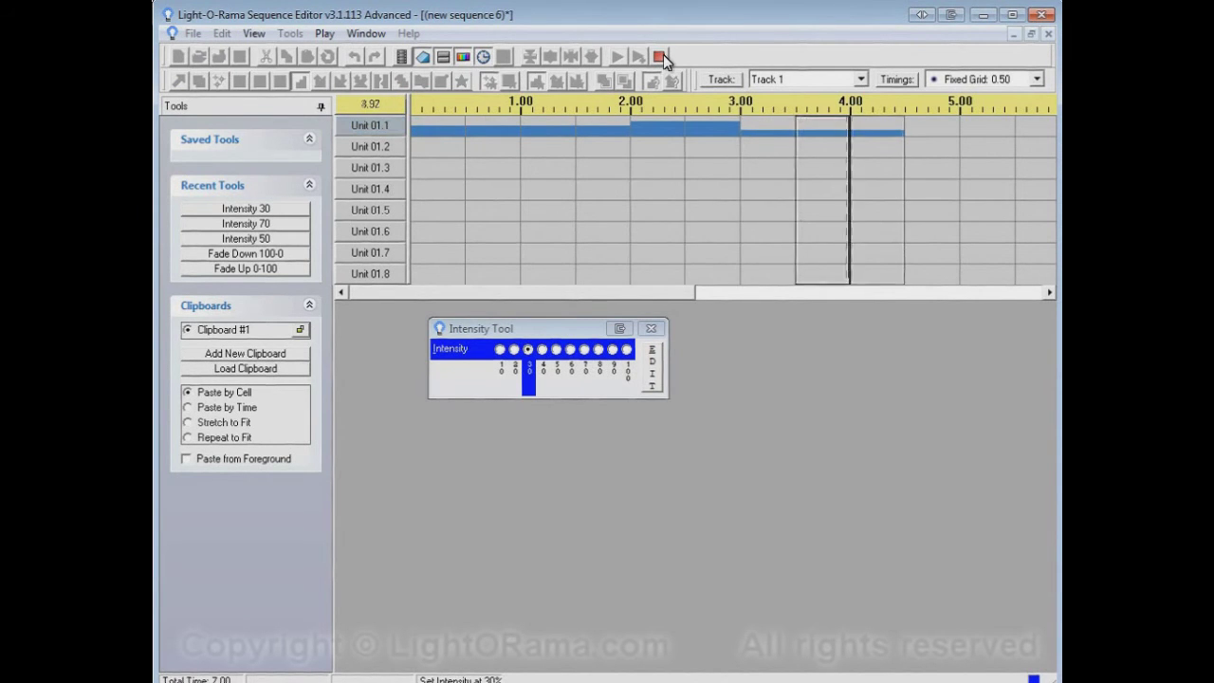
click(664, 55)
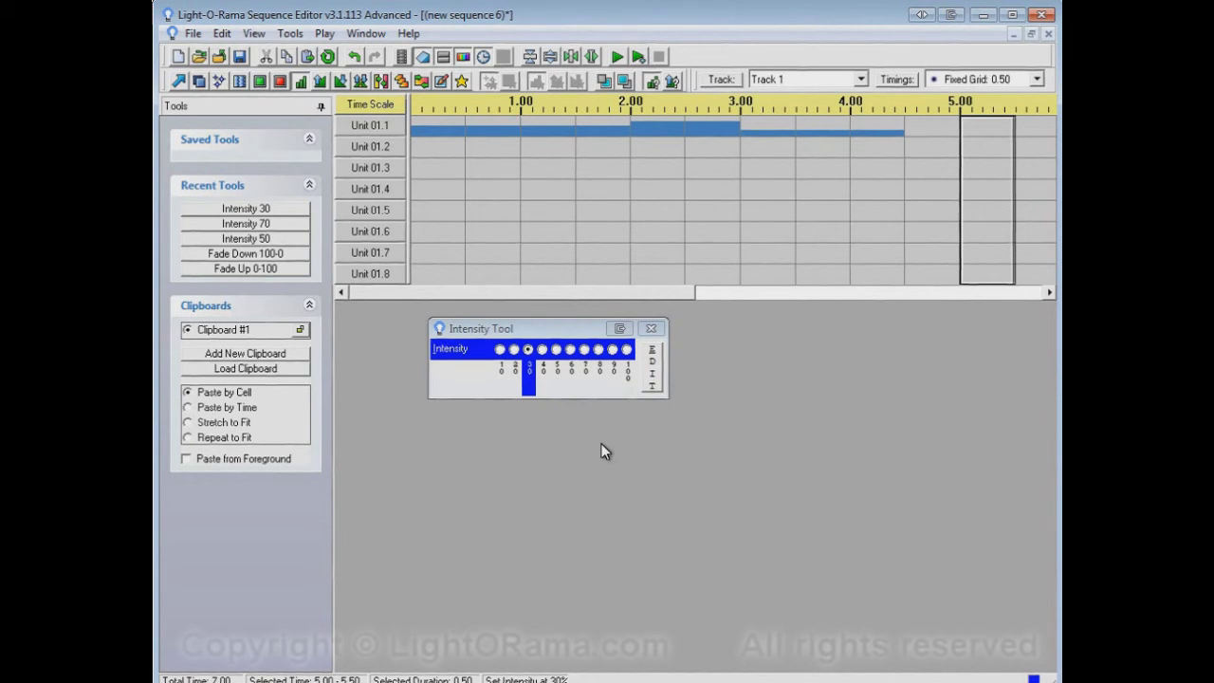
Change intensity Setting 4 to 37 percent and apply that intensity to Unit 01.5 from 1.00 to 2.50
click(654, 384)
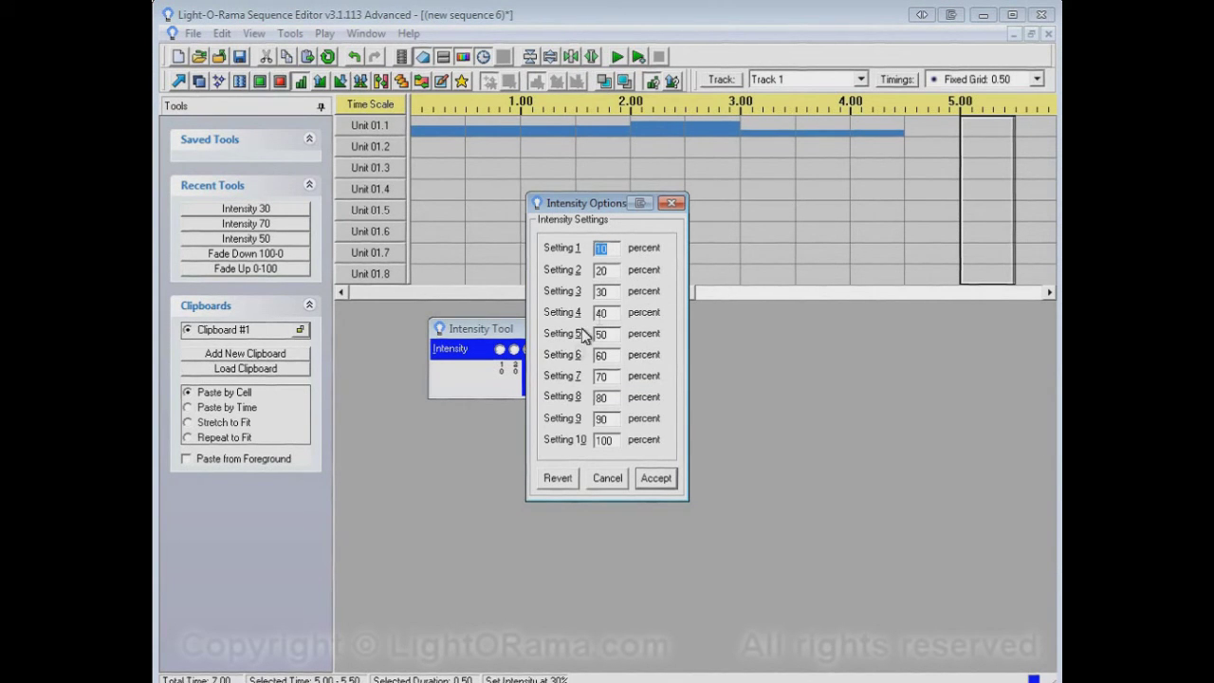
drag(622, 206, 794, 211)
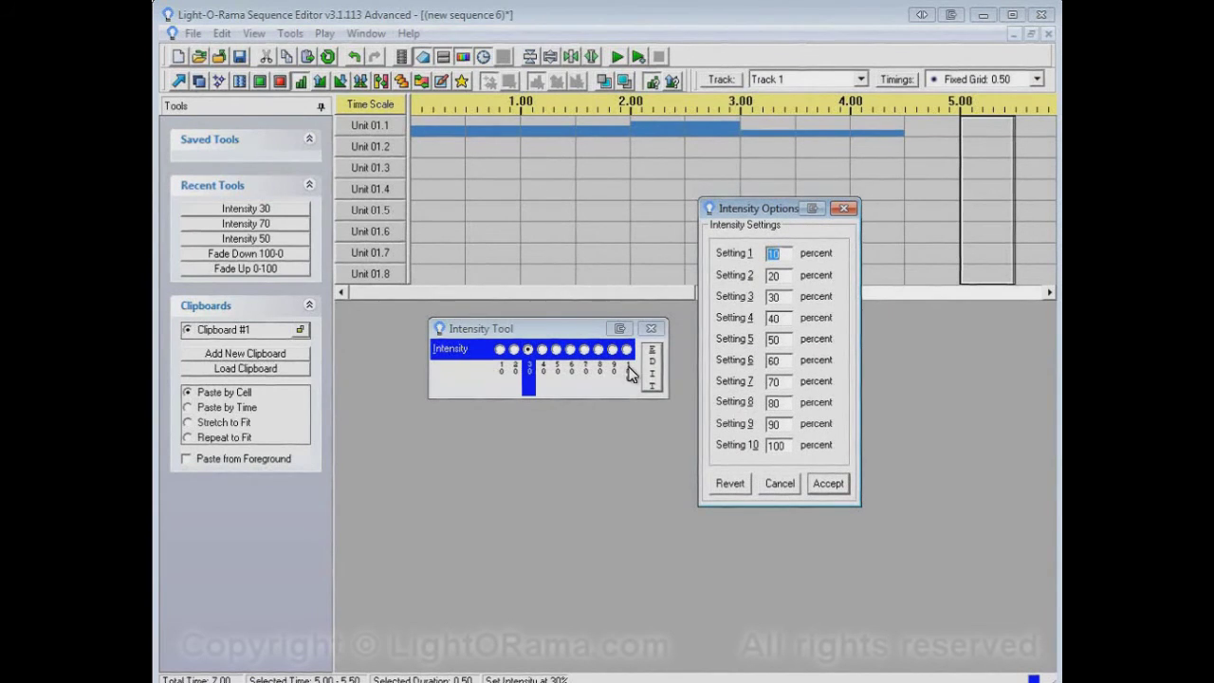
click(770, 319)
double_click(772, 319)
text(37)
click(829, 485)
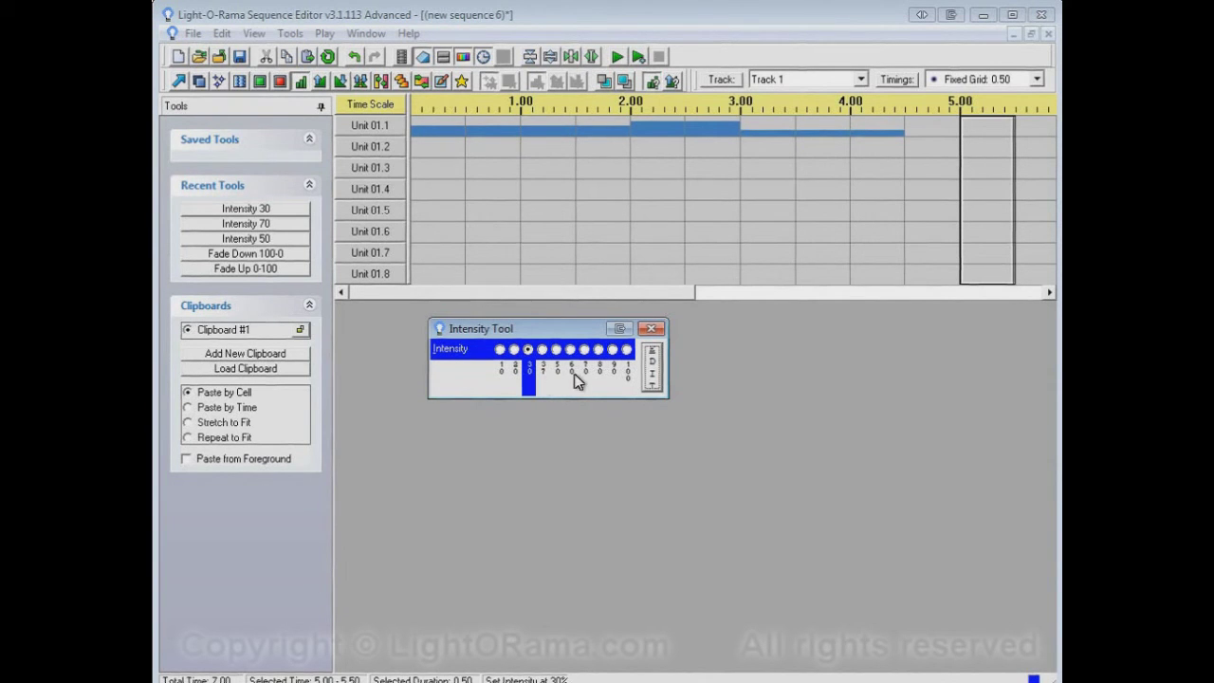
click(542, 372)
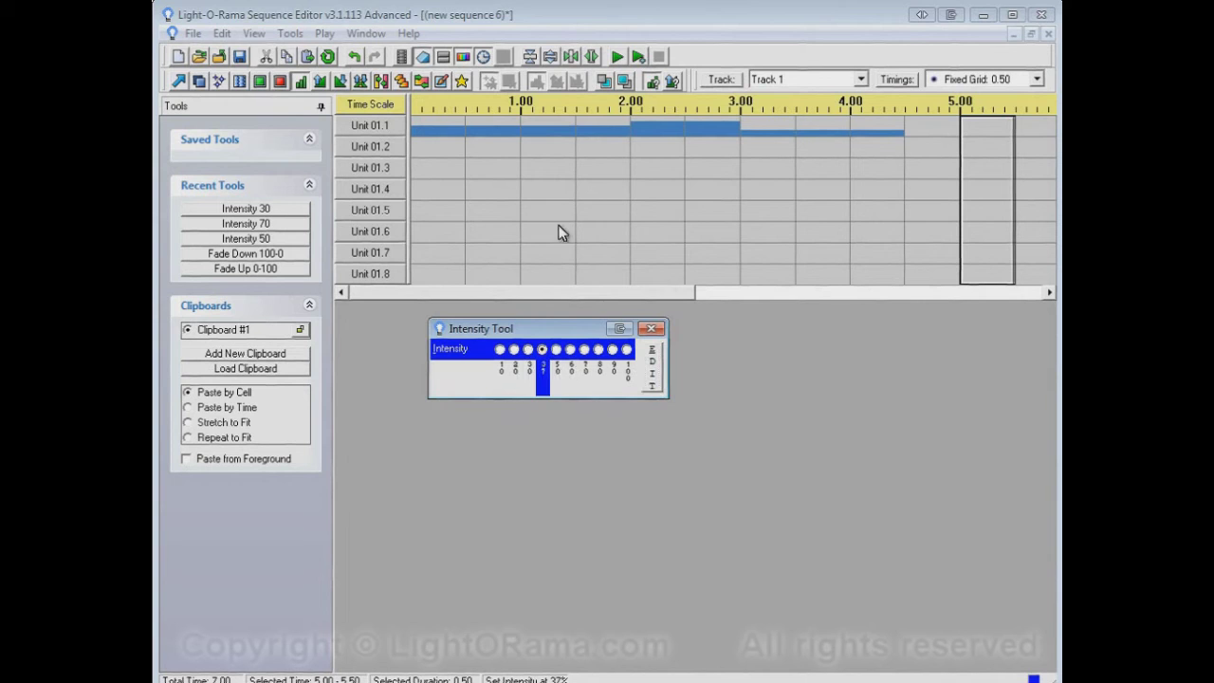
drag(545, 215, 664, 218)
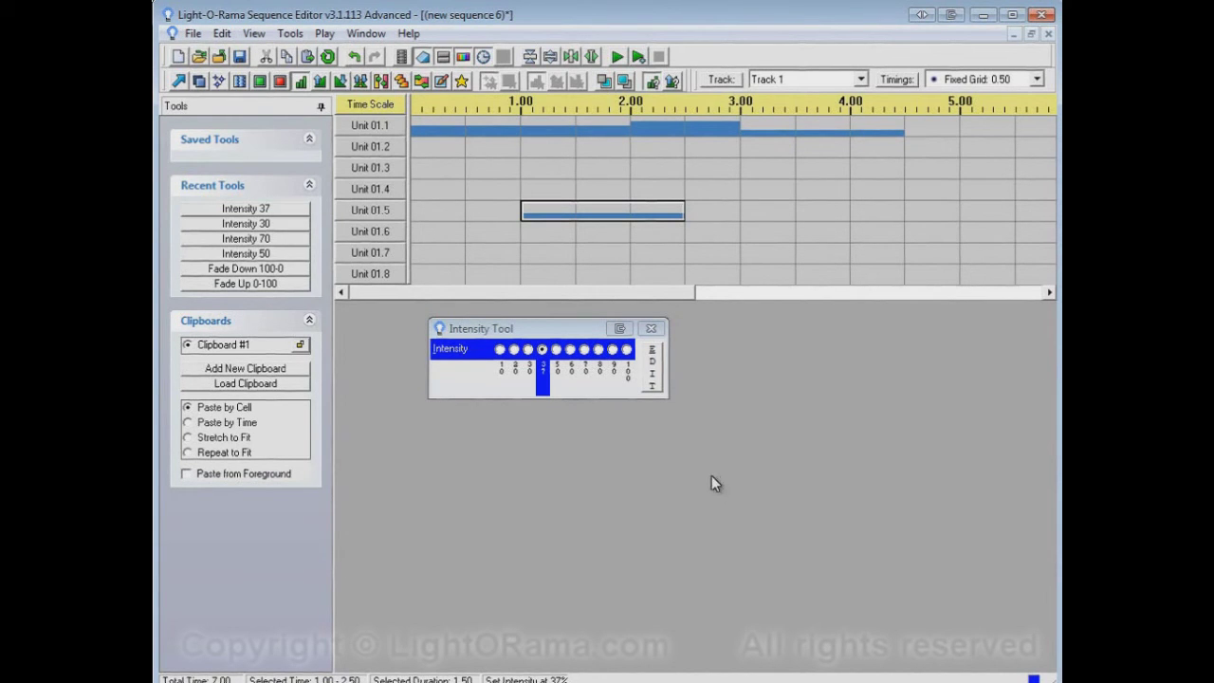
Close the Intensity Tool options and apply a 0% to 100% fade up to Unit 01.3 from 0.00 to 1.50
click(322, 82)
click(661, 85)
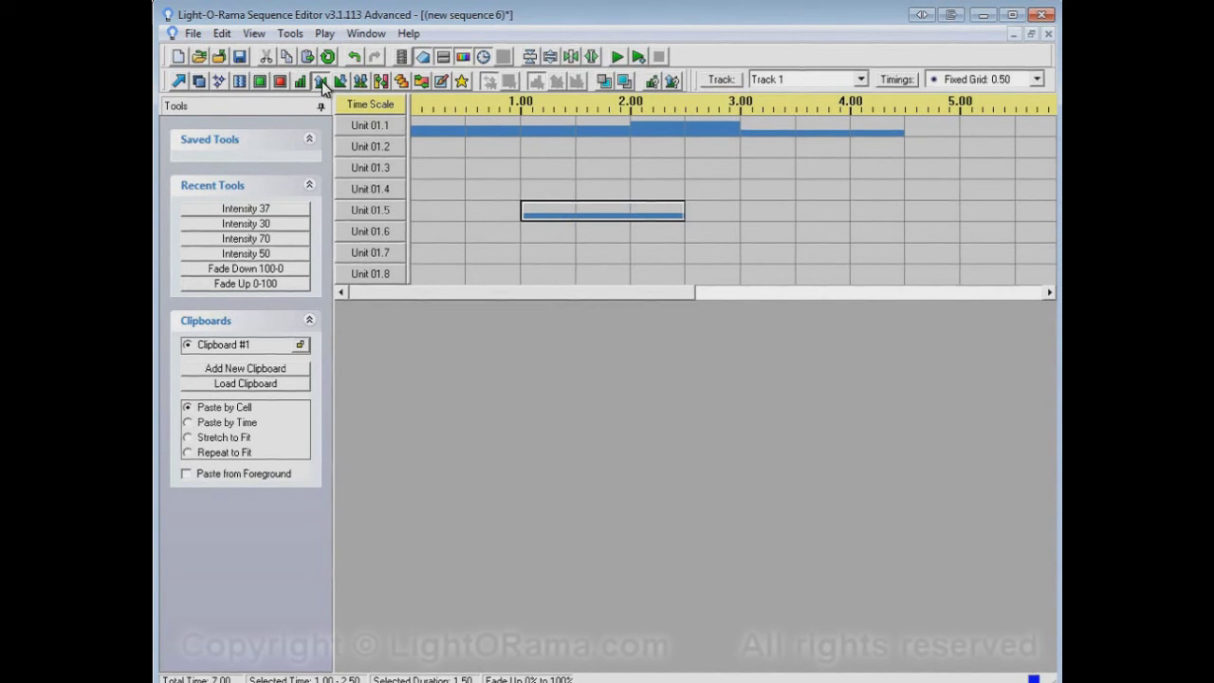
drag(444, 172, 550, 162)
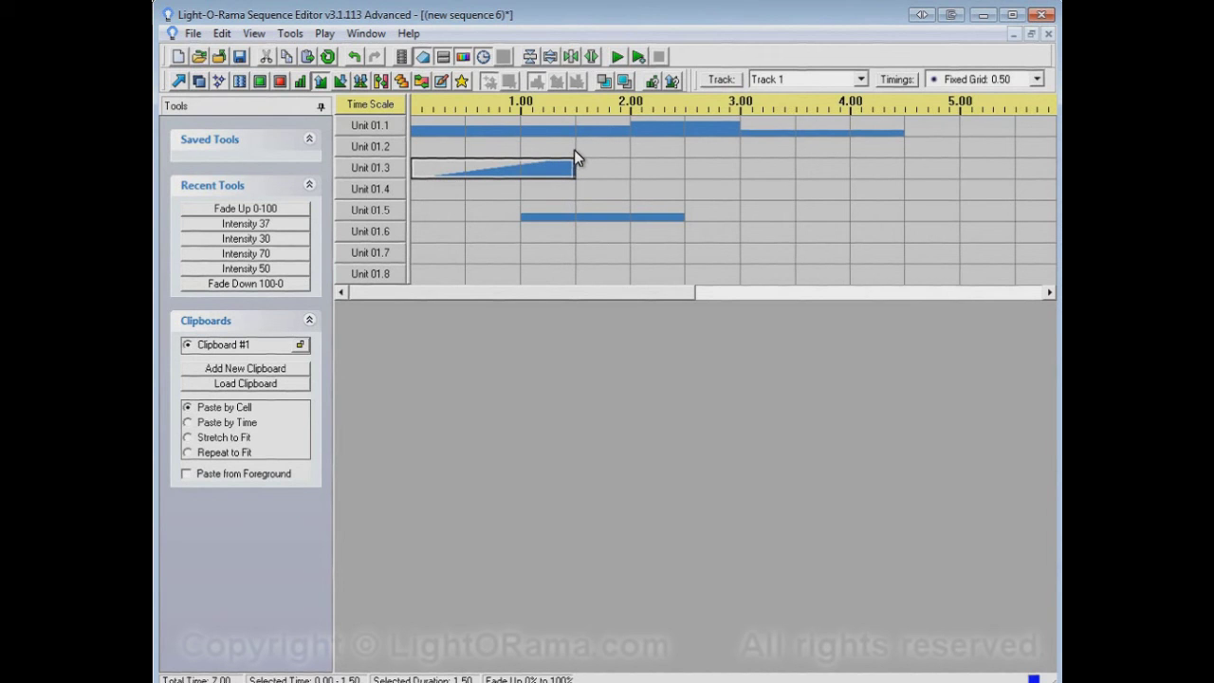
Open the Fade Tool options and choose the 25–75% preset for fade down and the 0–50% preset for fade up
click(672, 82)
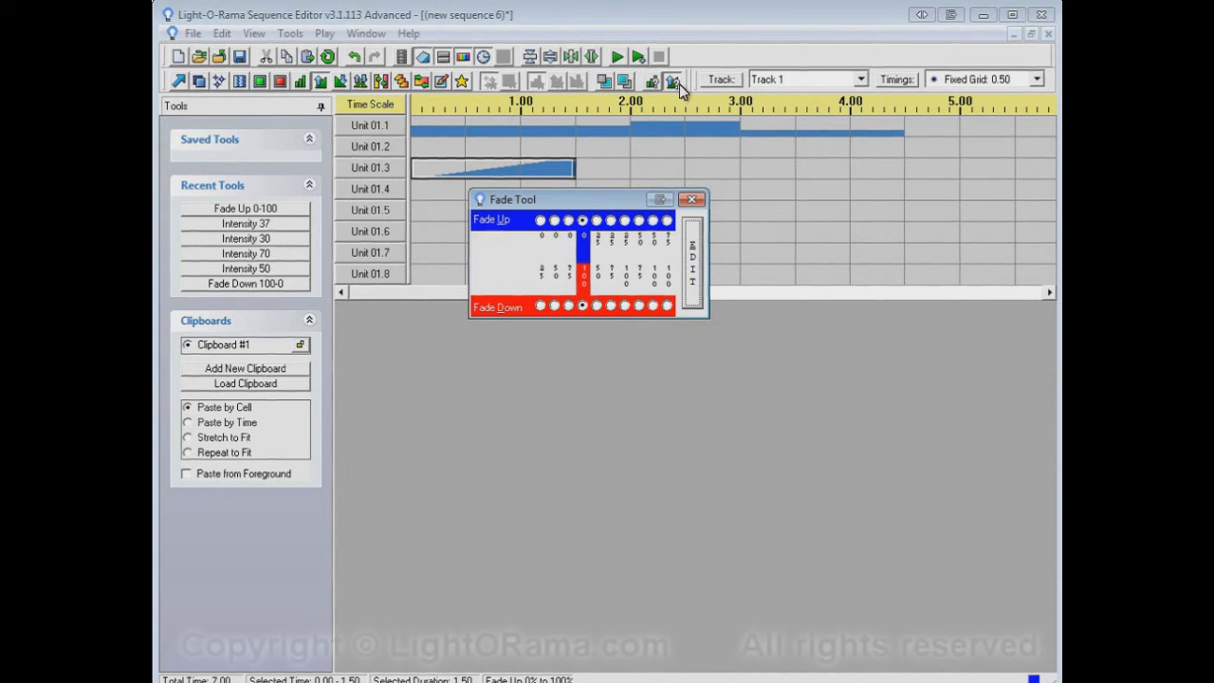
drag(569, 201, 598, 324)
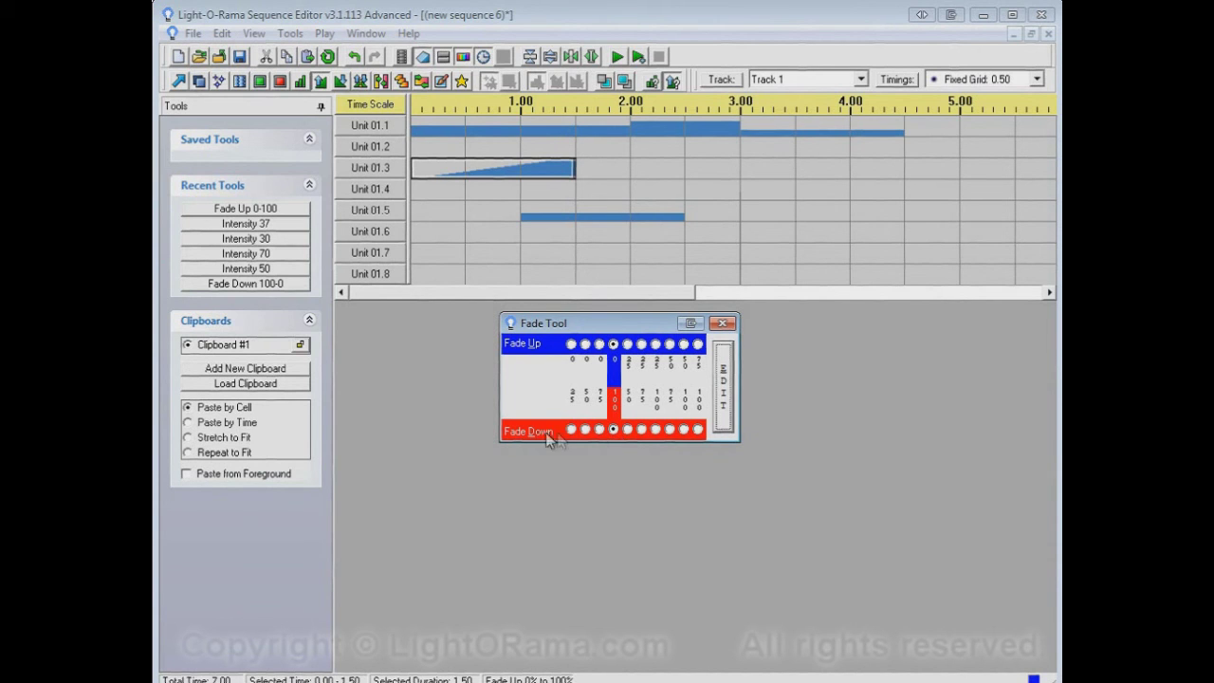
click(642, 430)
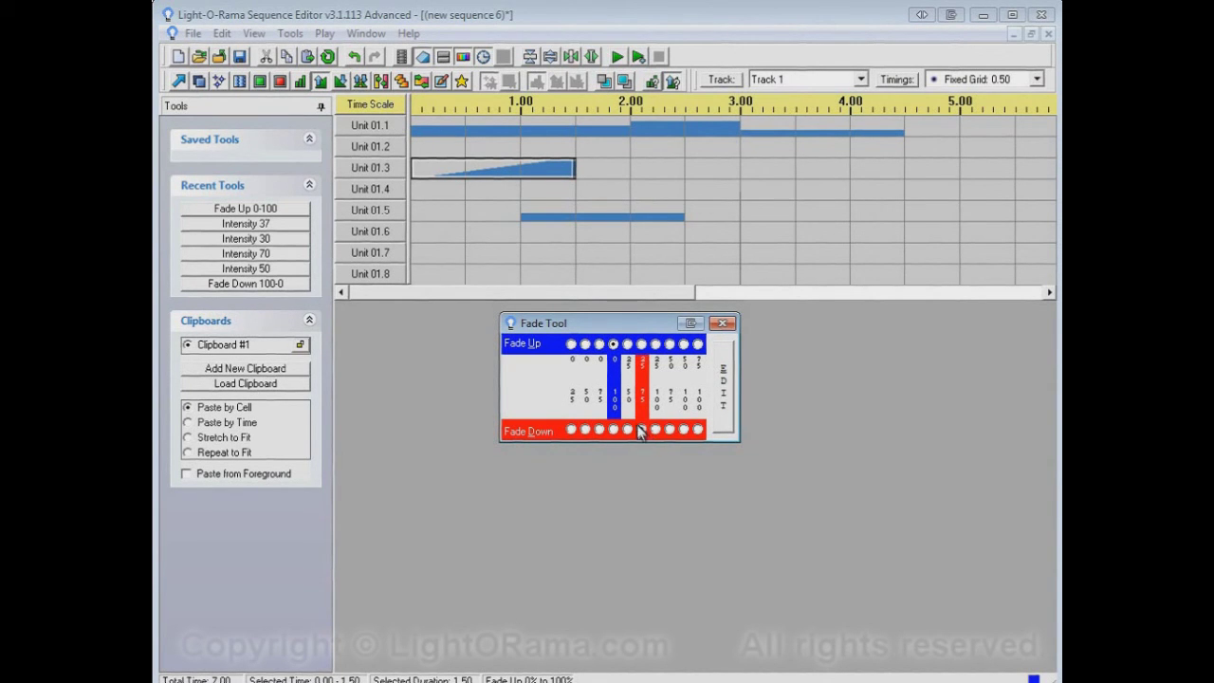
click(585, 345)
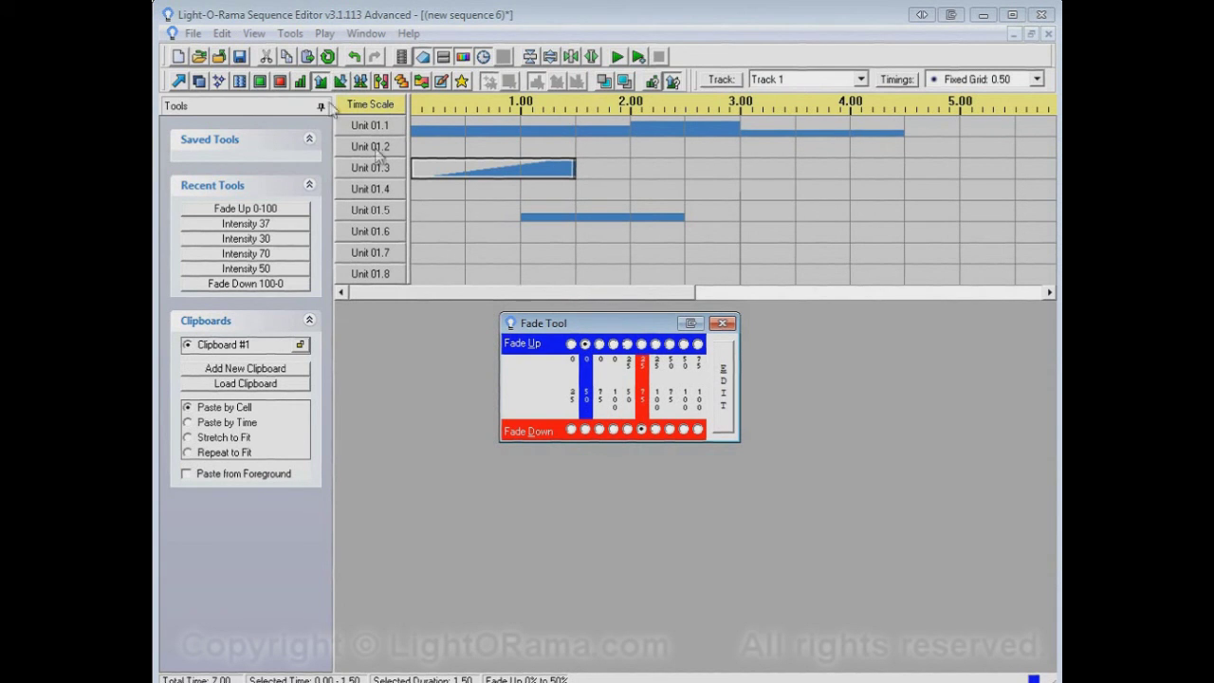
Apply a 0% to 50% fade up to Unit 01.7 from 0.50 to 2.50 and a 75% to 25% fade down from 2.50 to 4.50
drag(497, 257, 650, 267)
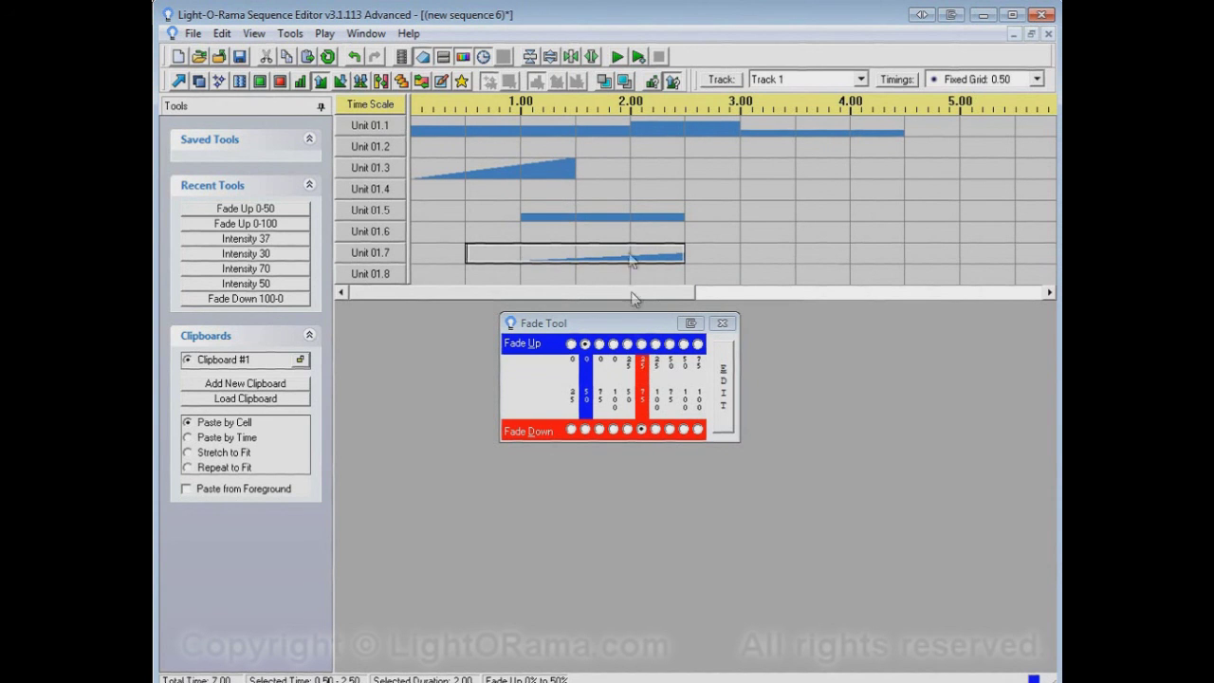
click(341, 82)
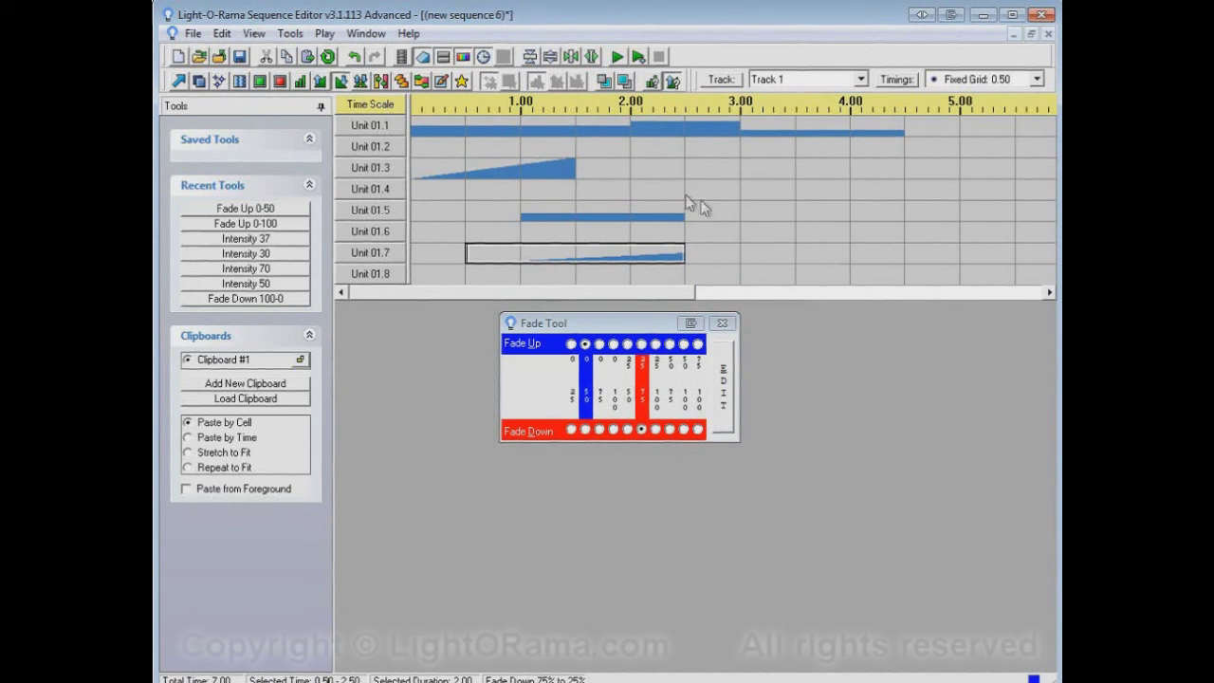
drag(715, 258, 874, 260)
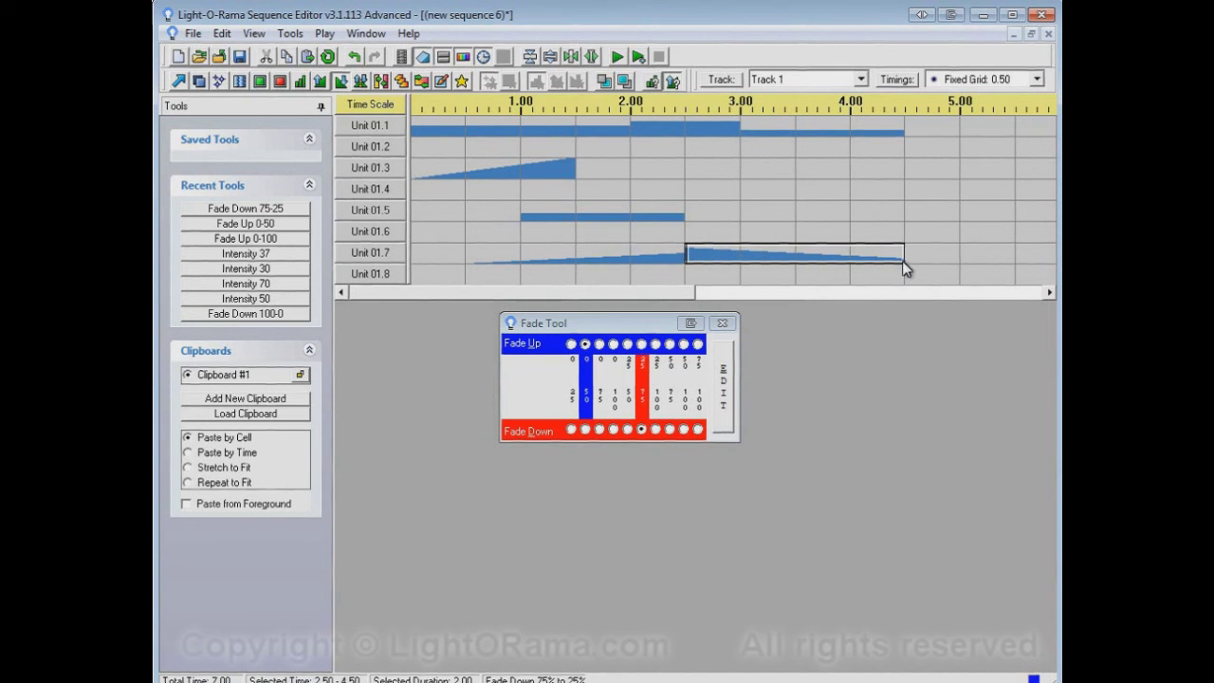
Change fade Preset 4 to a low value of 3 and a high value of 7 percent, and select it for both fade up and fade down
click(725, 417)
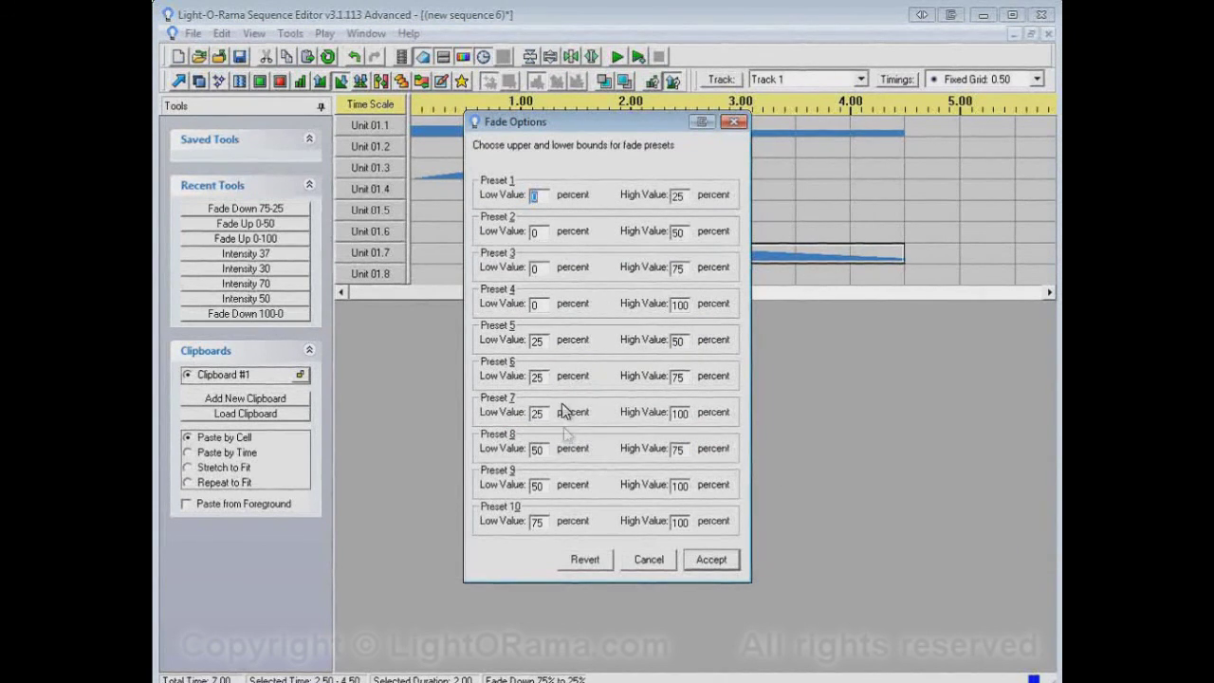
click(533, 304)
text(3)
click(718, 561)
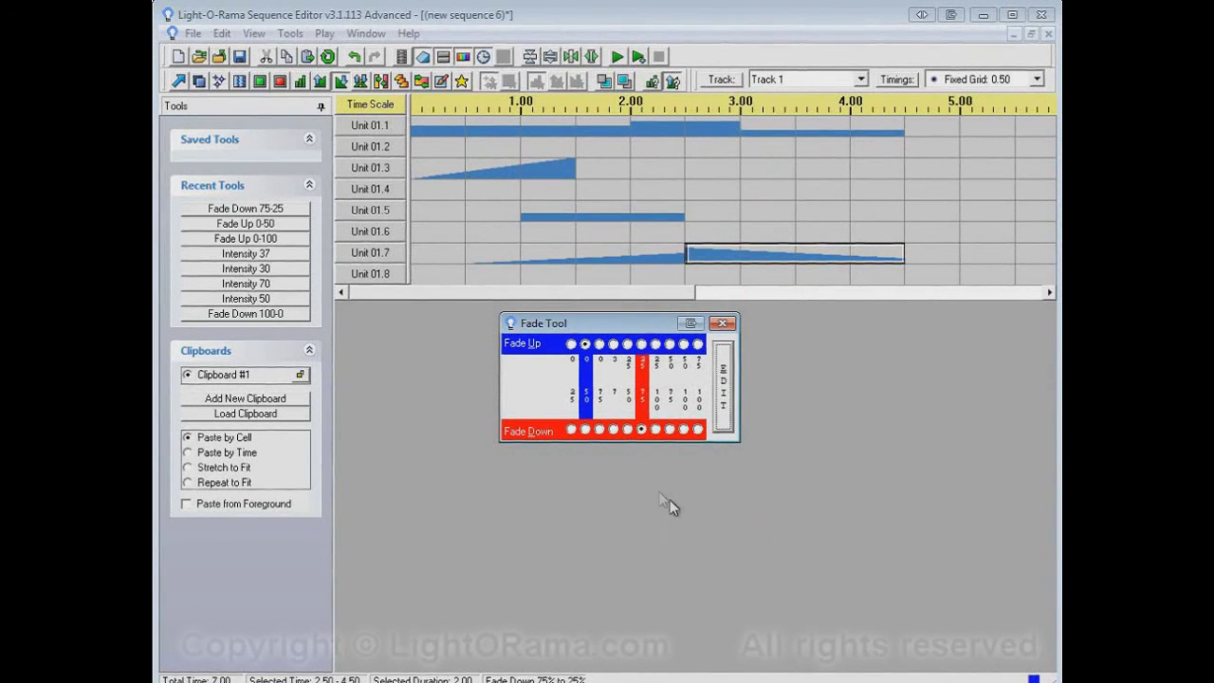
click(613, 343)
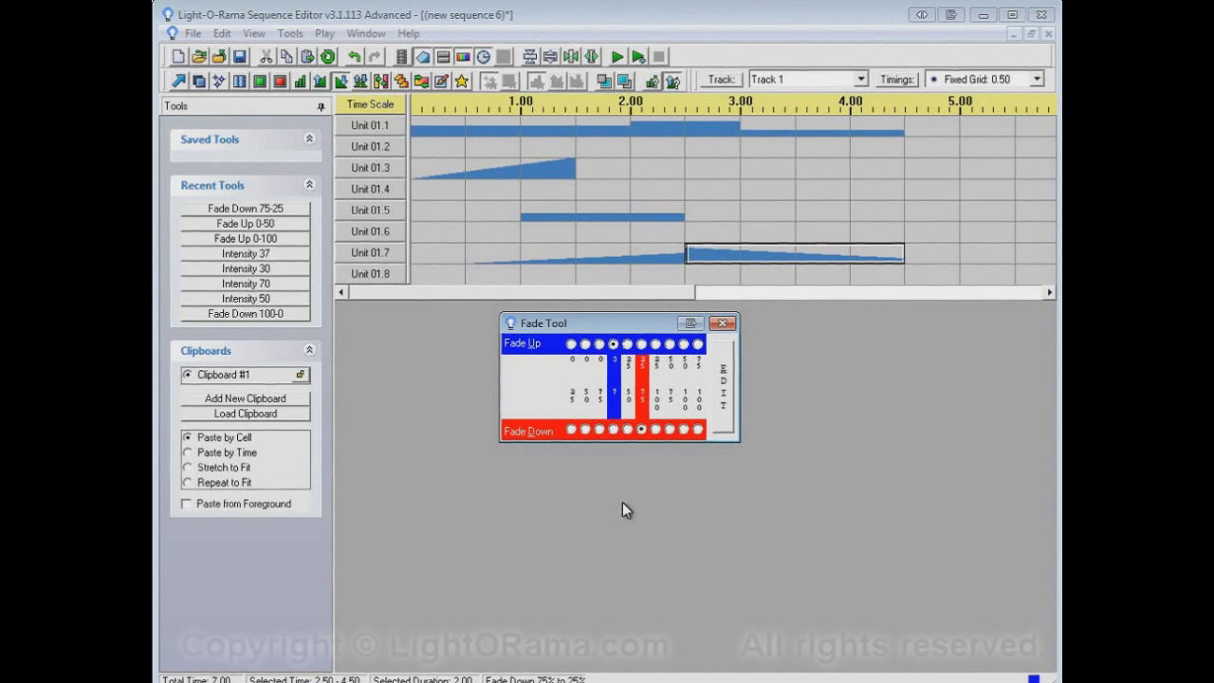
click(613, 429)
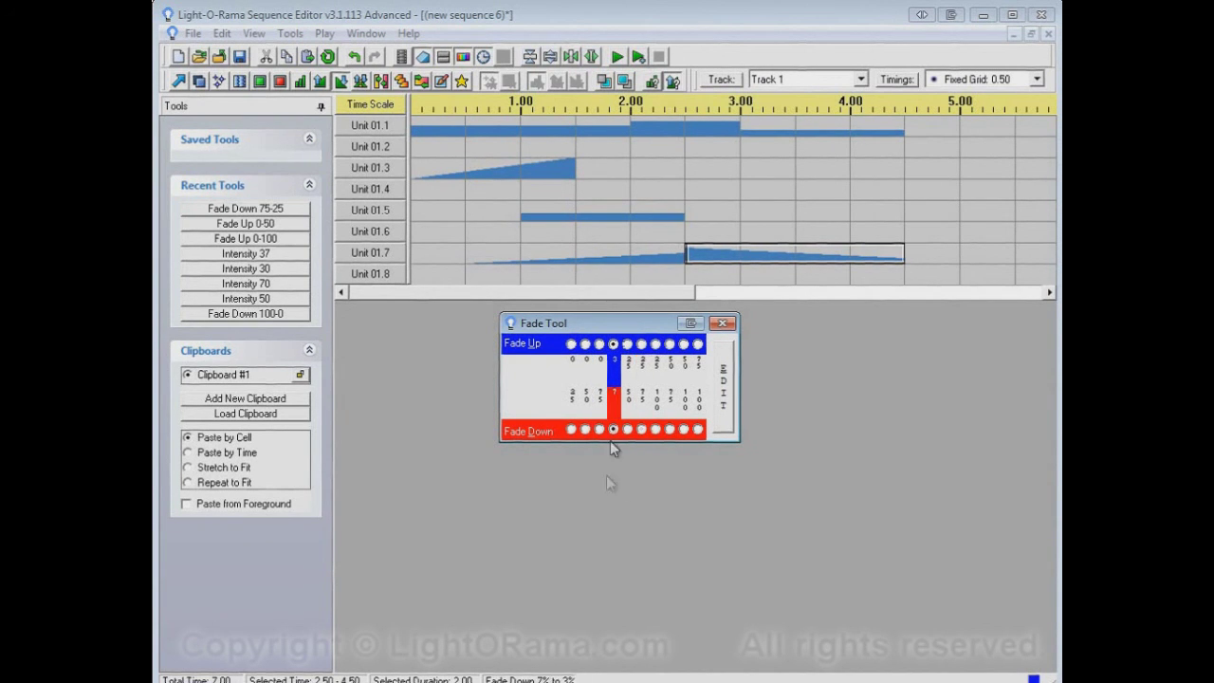